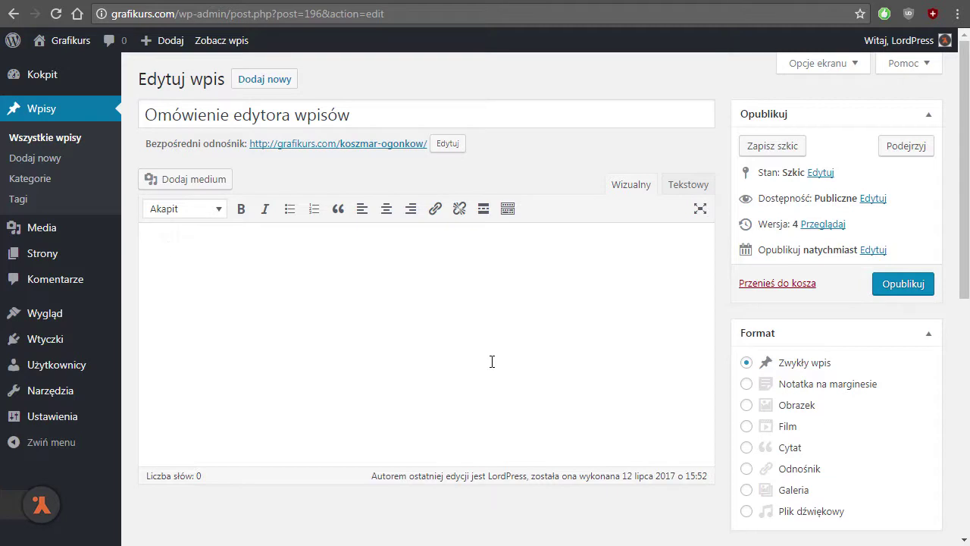
Step: Move the draft "Omówienie edytora wpisów" to the trash and start a new post
click(792, 285)
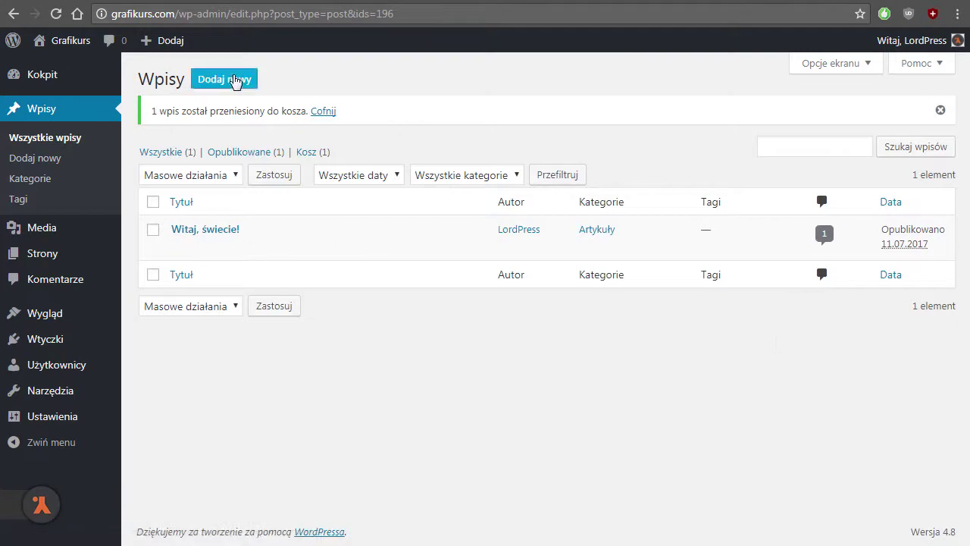
click(234, 81)
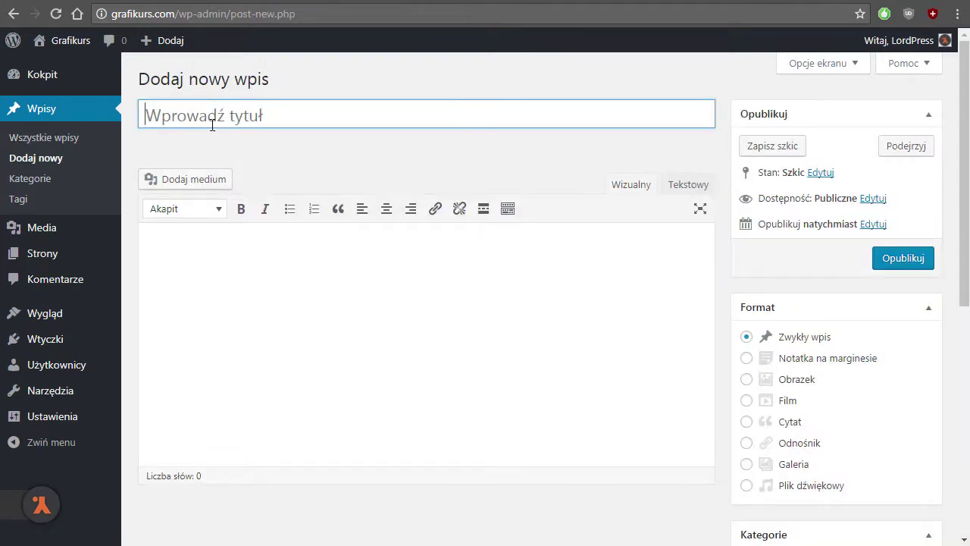
Step: Title the new post "Narzędzia formatowania WordPressa" and save it as a draft
text(Narzędzia formatowania)
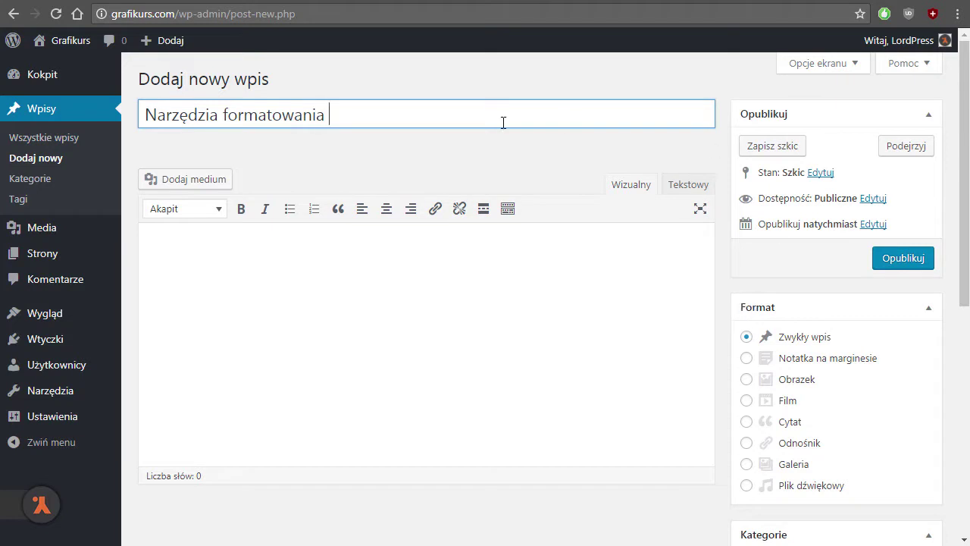
text(WordPressa)
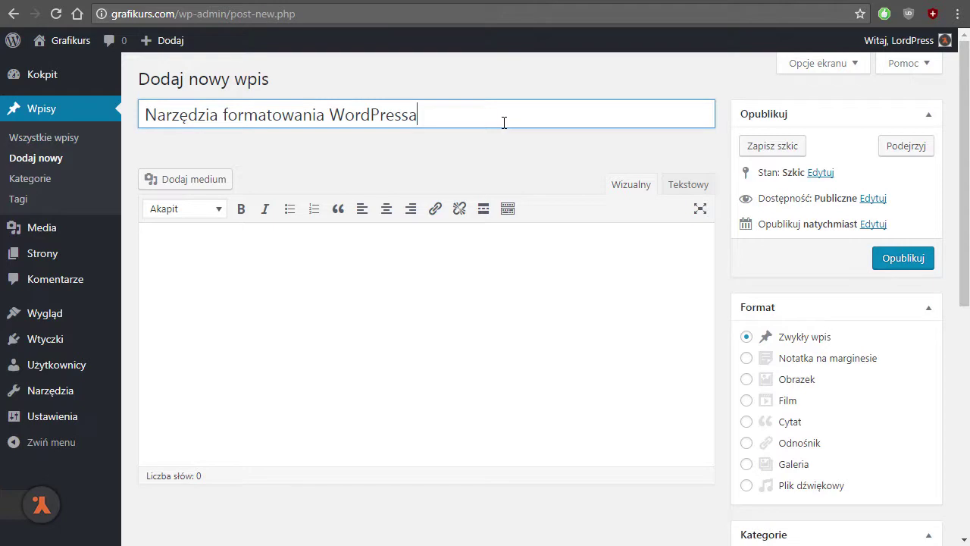
click(770, 148)
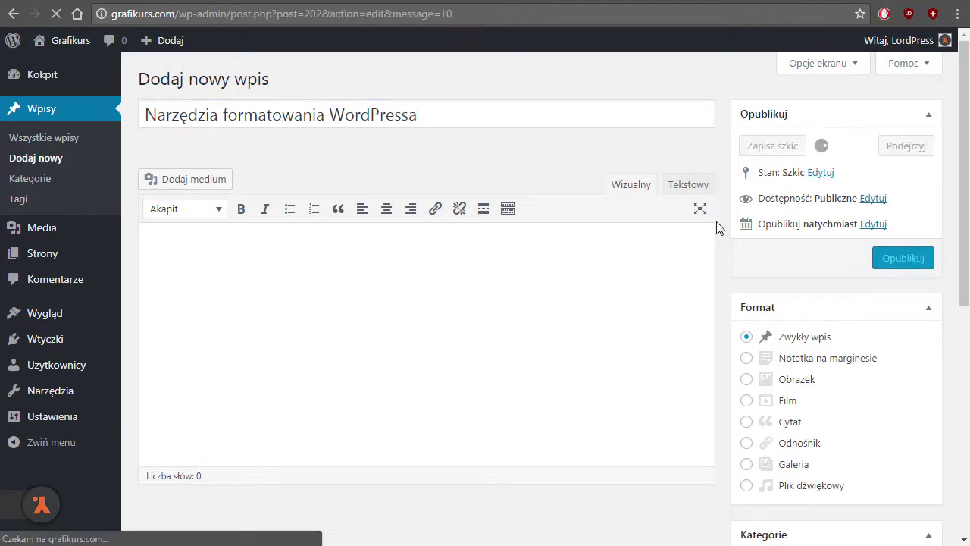
click(927, 110)
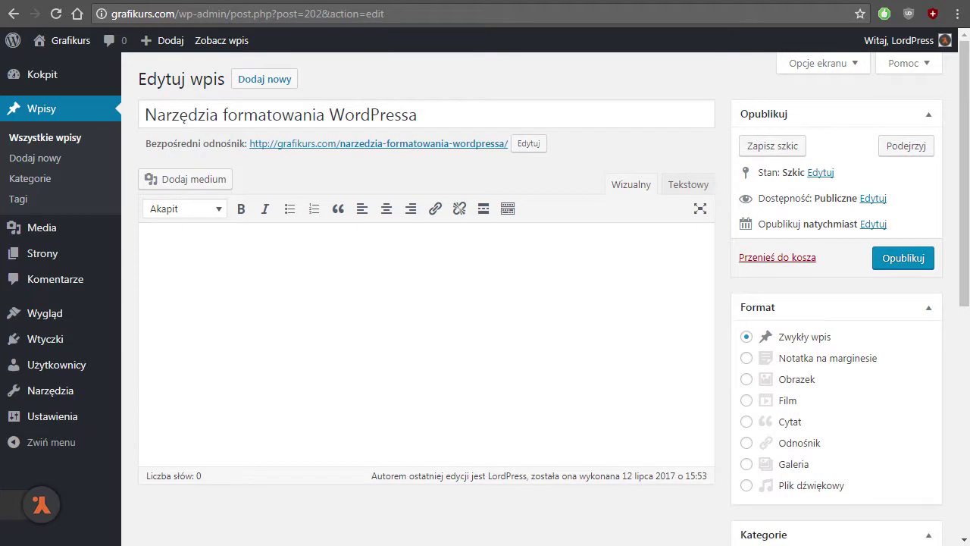
Step: Copy the text of Narzedzia formatowania.txt from Notepad into the post body and save the draft
key(alt+Tab)
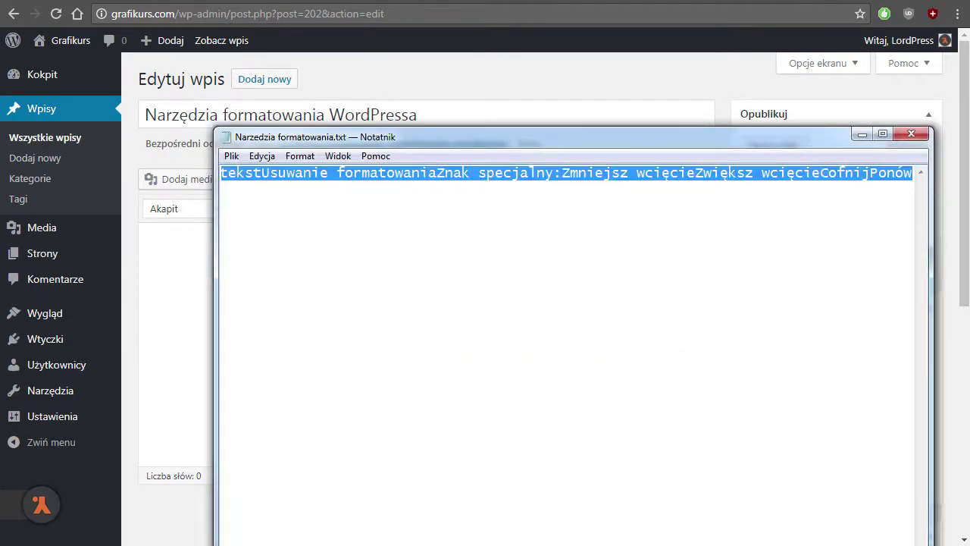
drag(533, 543, 534, 360)
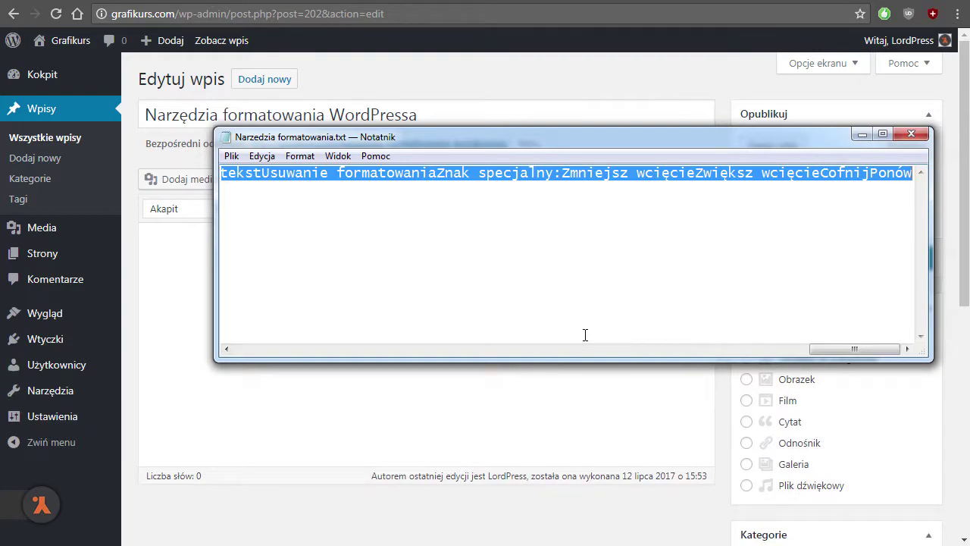
click(862, 134)
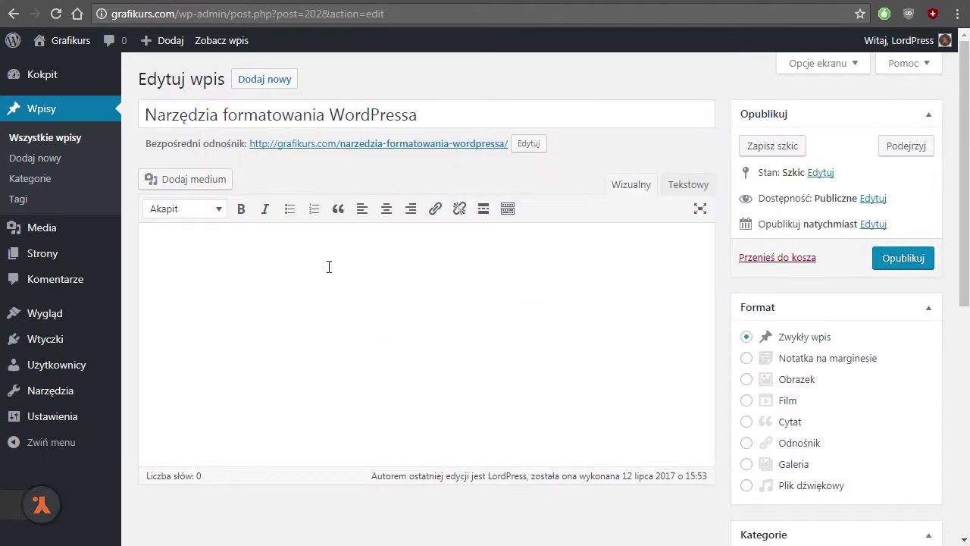
key(ctrl+v)
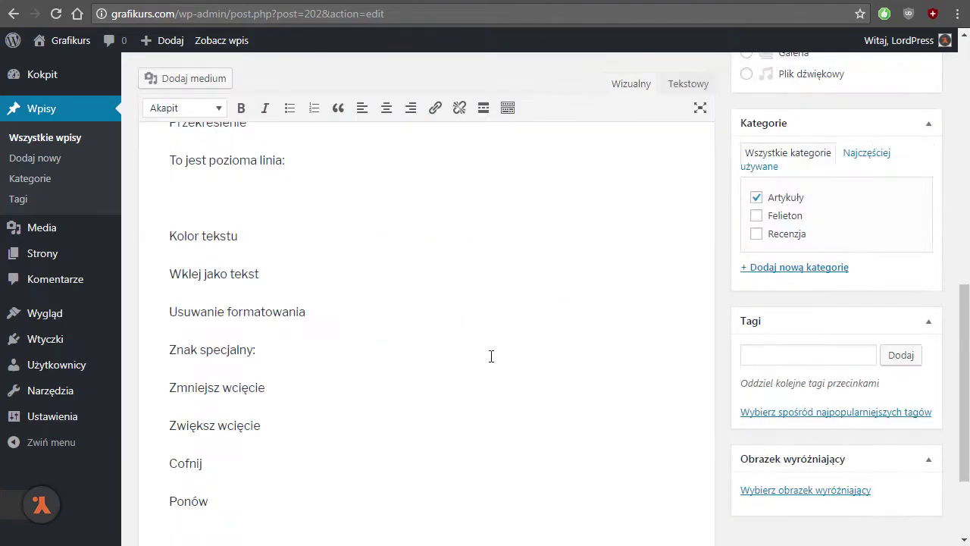
scroll(491, 366, up, 10)
click(773, 145)
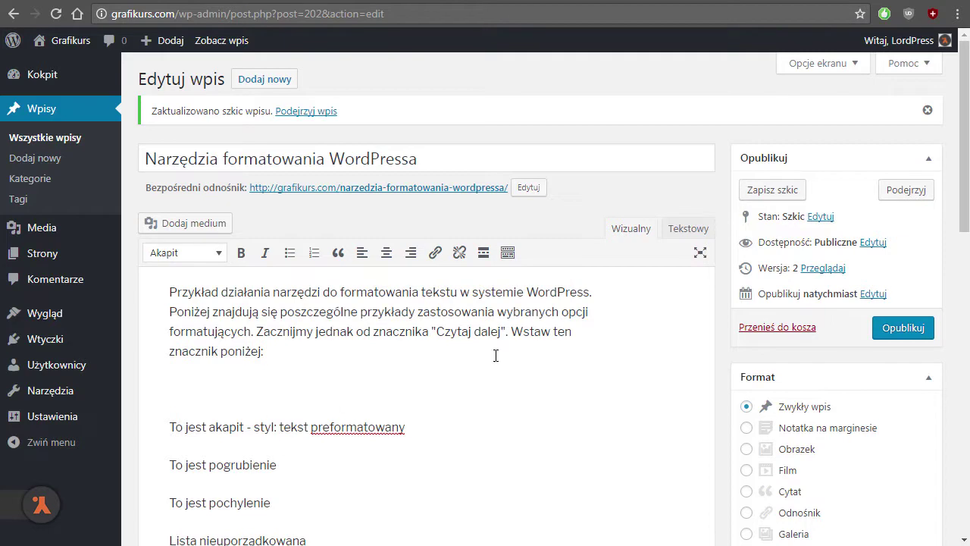
Step: Insert a Read More tag below the introductory paragraph and examine its code in the text view of the editor
click(483, 253)
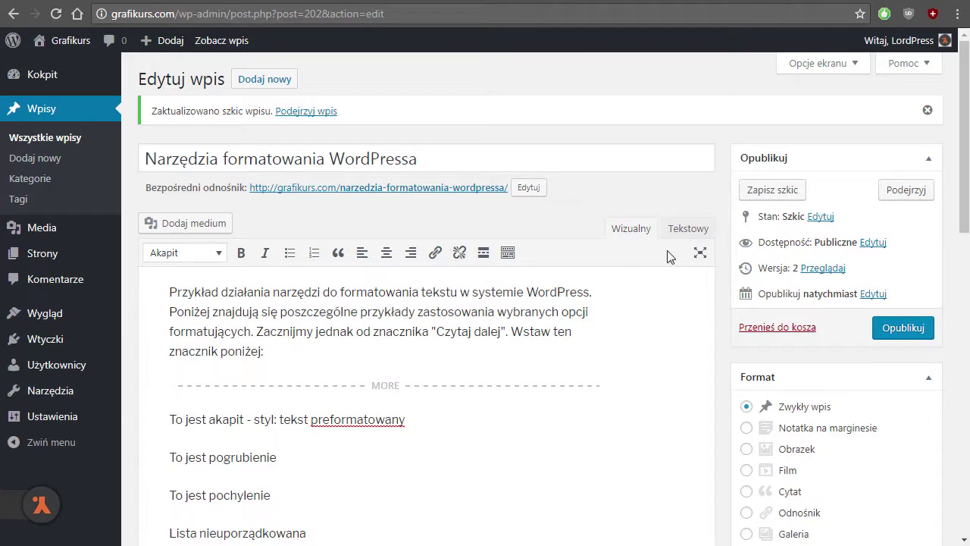
click(689, 229)
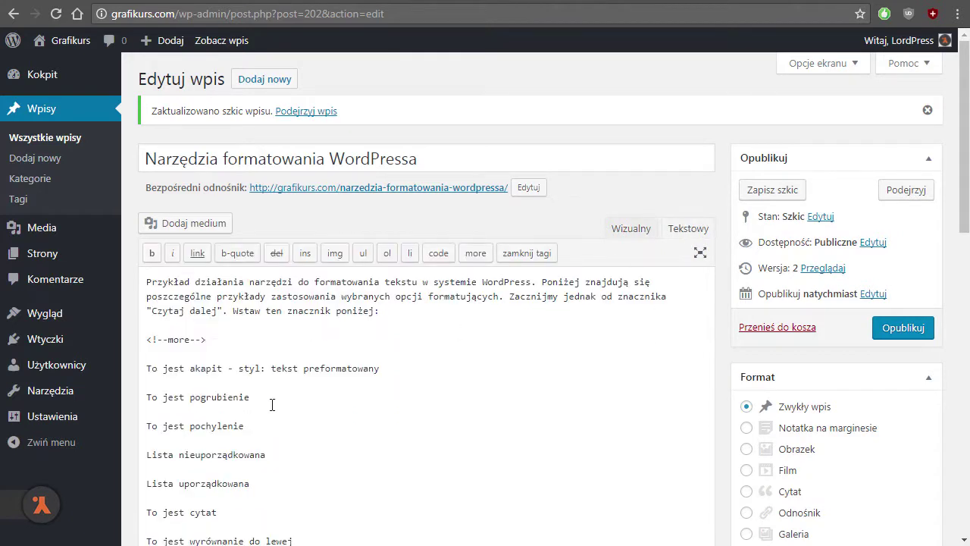
drag(231, 344, 149, 341)
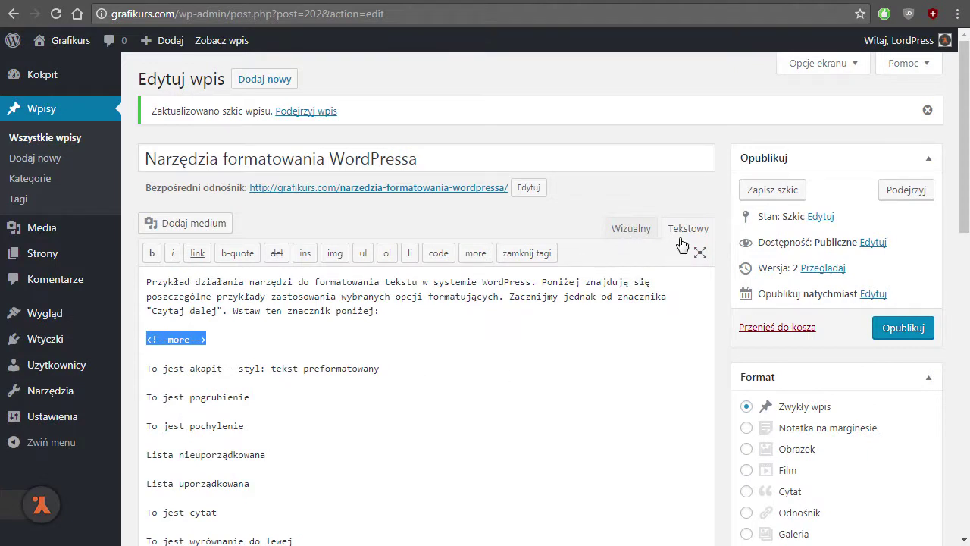
drag(227, 341, 134, 335)
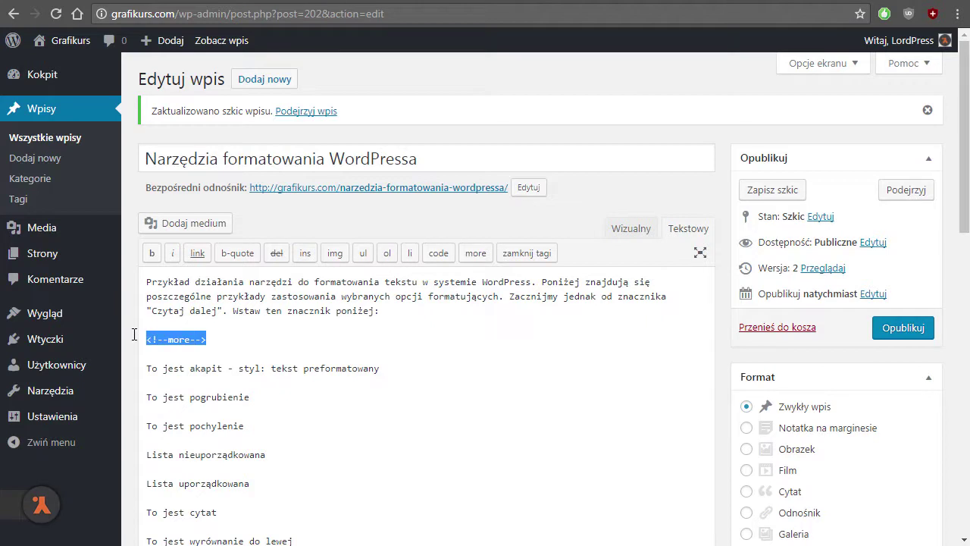
click(628, 228)
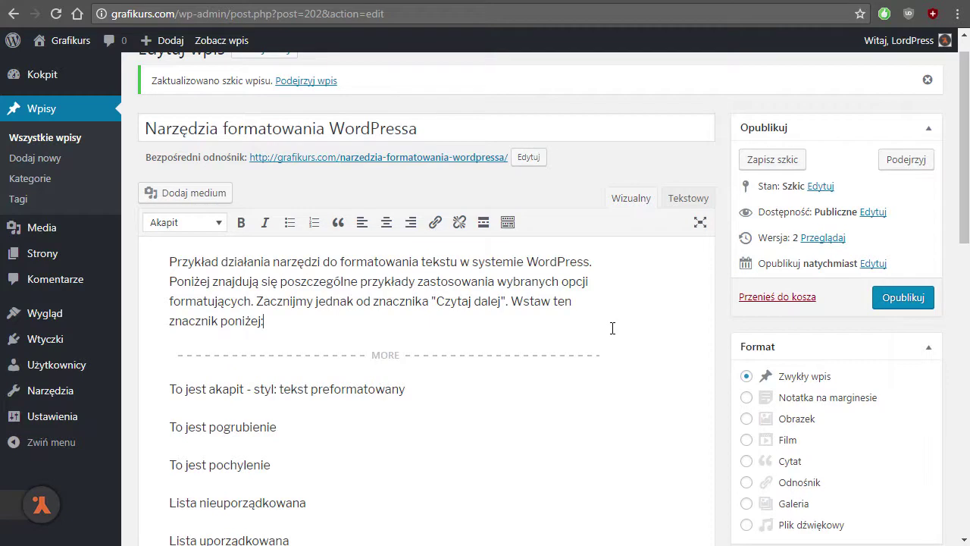
scroll(613, 334, up, 1)
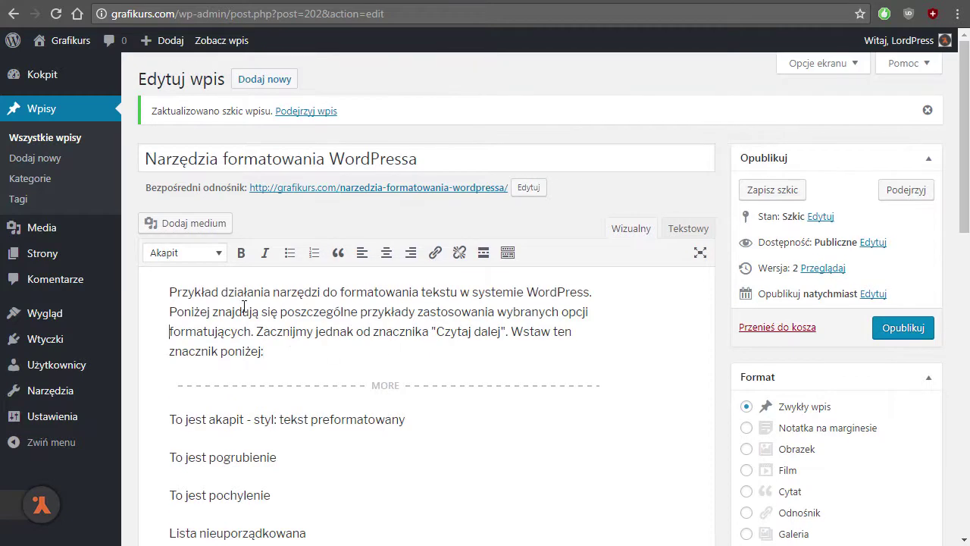
Step: Apply the "Tekst preformatowany" paragraph style to the line "To jest akapit - styl: tekst preformatowany"
click(219, 254)
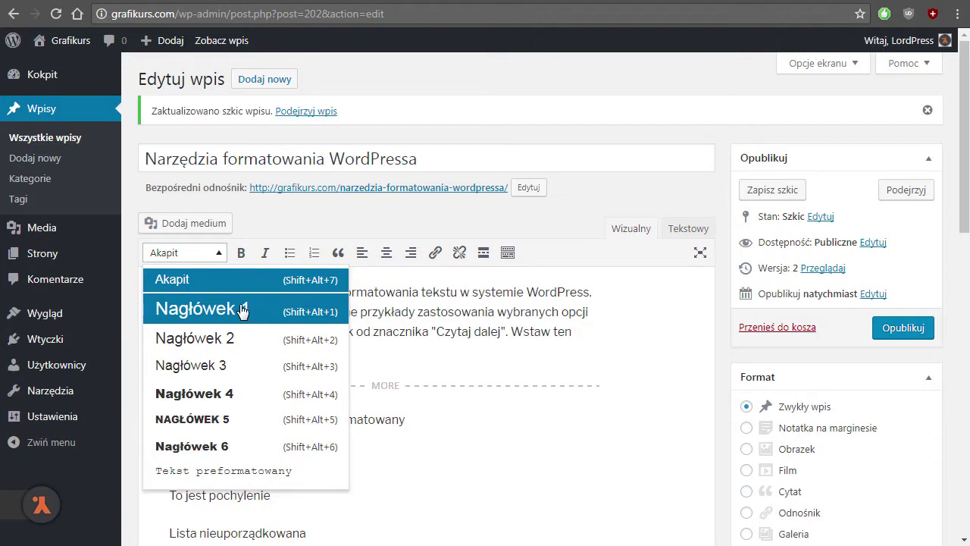
click(498, 333)
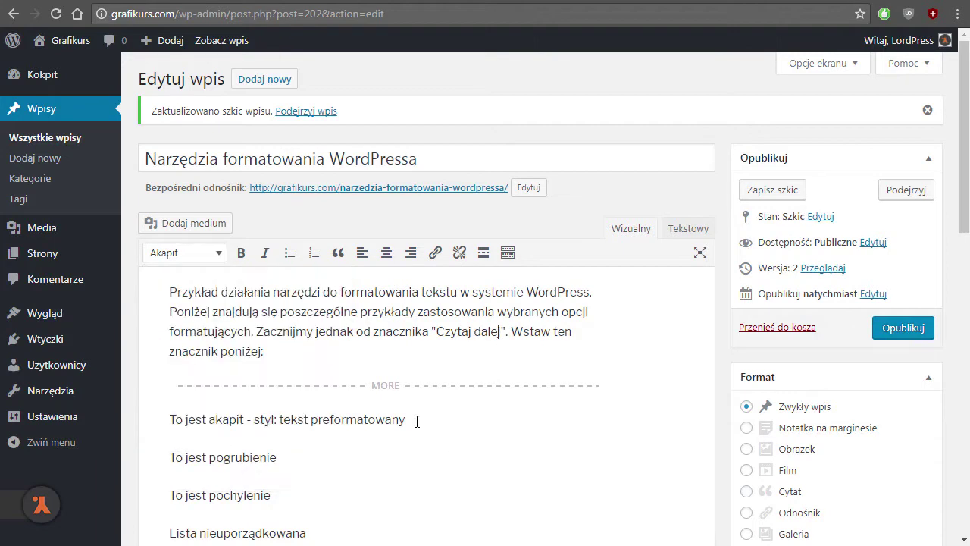
drag(406, 419, 152, 417)
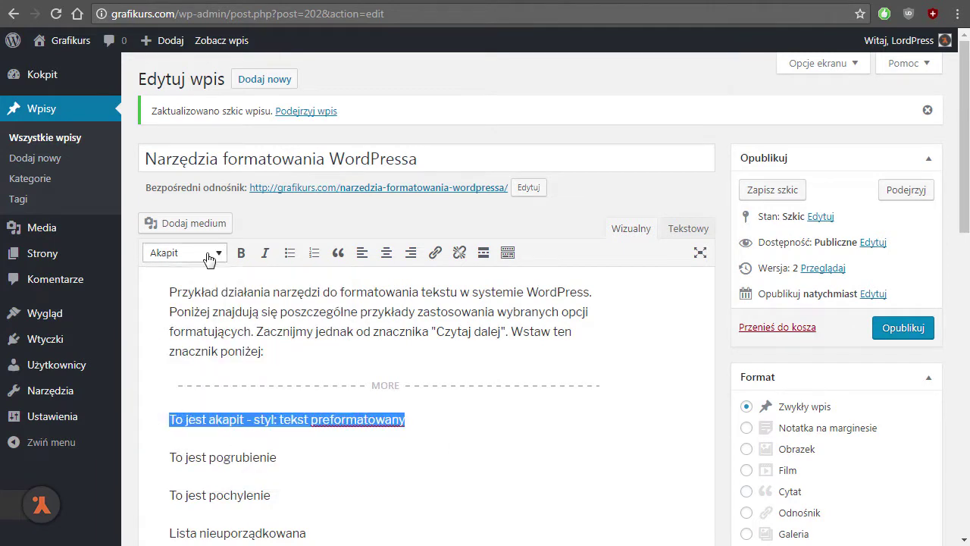
click(209, 258)
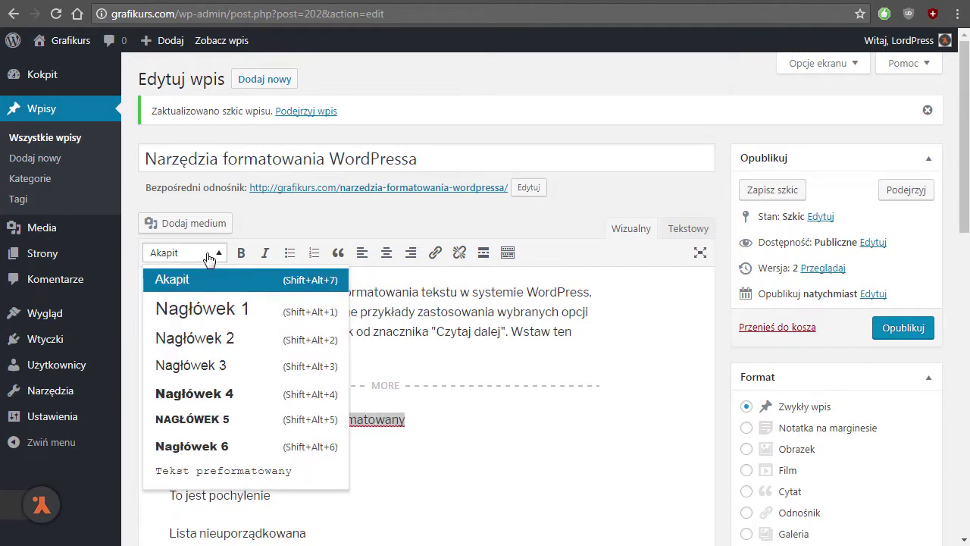
click(231, 470)
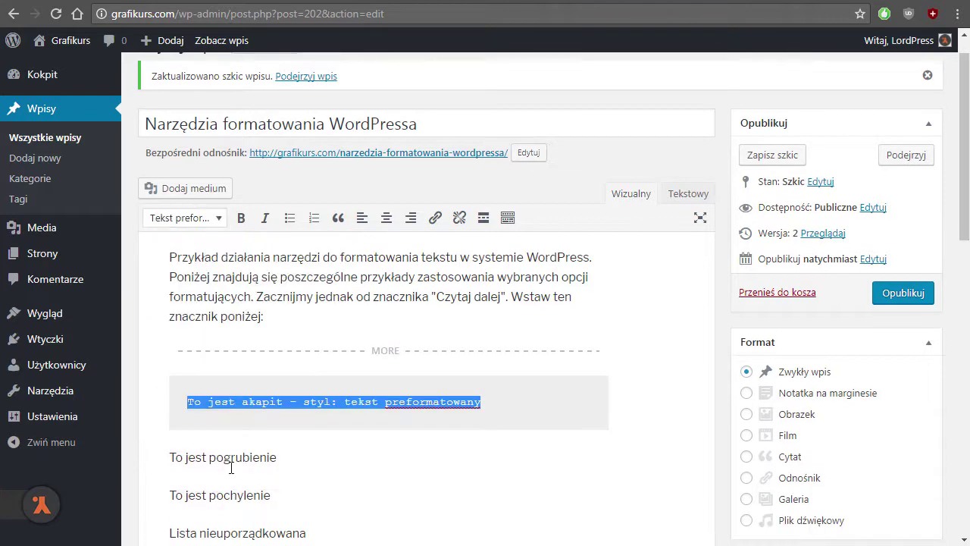
Step: Examine the opening and closing pre tags around the preformatted line in the text view, and return to the visual view
click(689, 196)
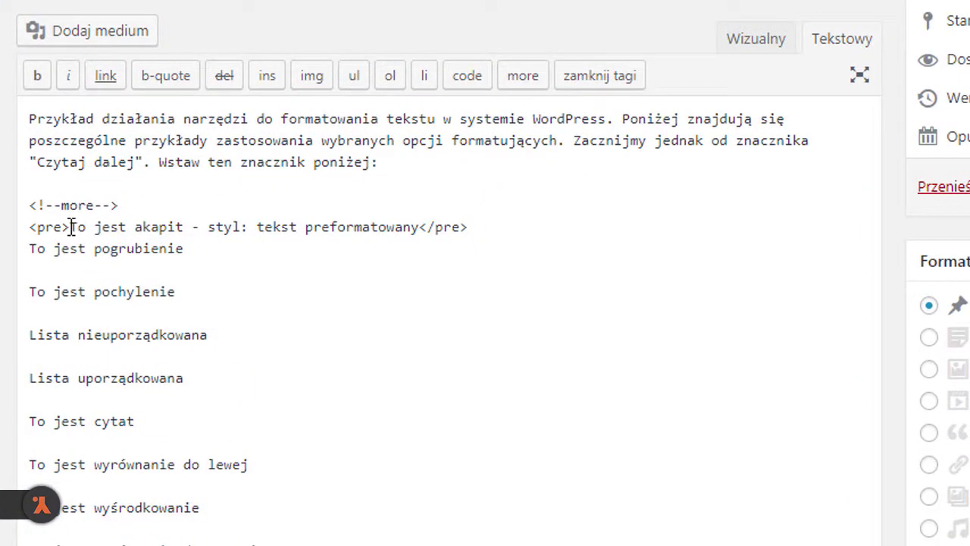
drag(70, 227, 22, 224)
click(488, 227)
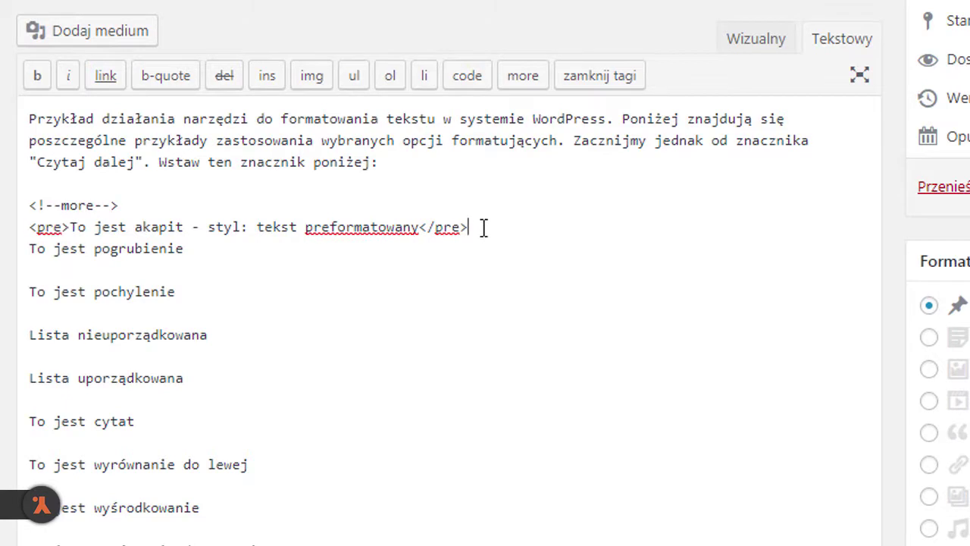
drag(488, 227, 419, 227)
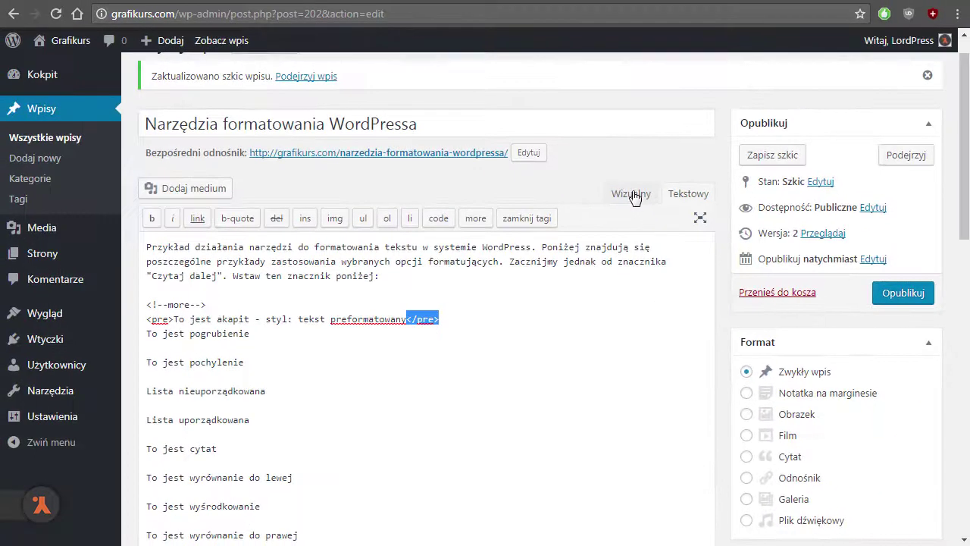
click(632, 194)
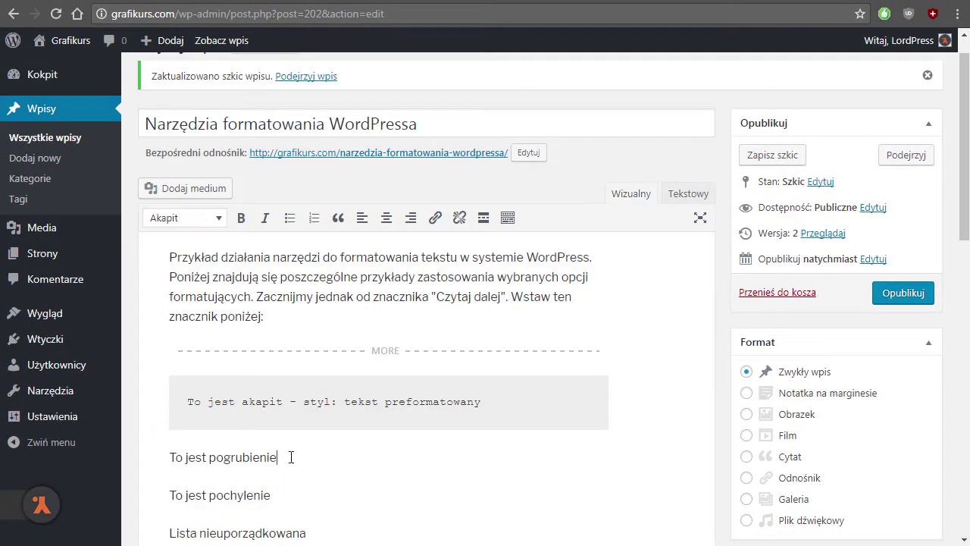
Step: Make the line "To jest pogrubienie" bold and the line "To jest pochylenie" italic
drag(296, 457, 160, 450)
click(241, 219)
drag(288, 494, 167, 495)
click(265, 217)
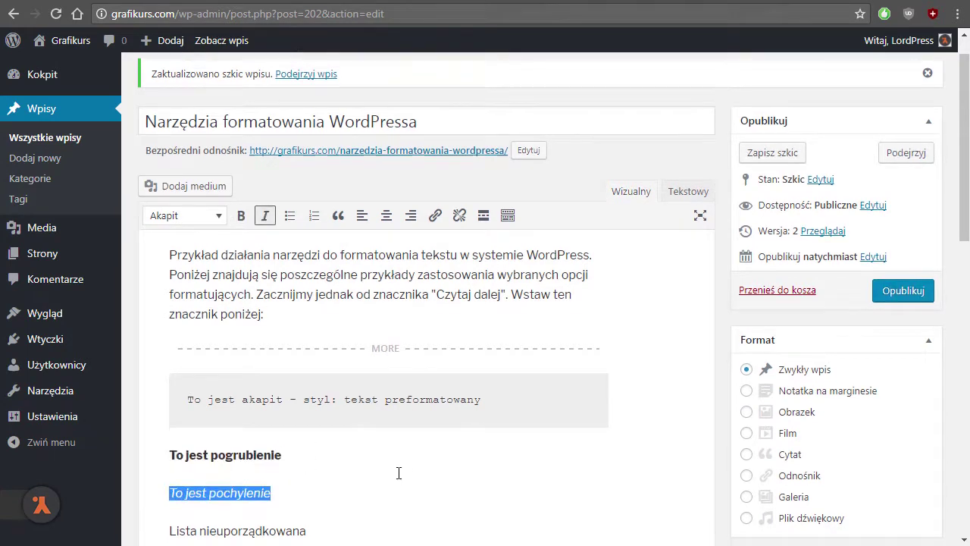
Step: Turn "Lista nieuporządkowana" into a bulleted list and "Lista uporządkowana" into a numbered list
scroll(400, 470, down, 1)
click(308, 457)
drag(289, 460, 143, 455)
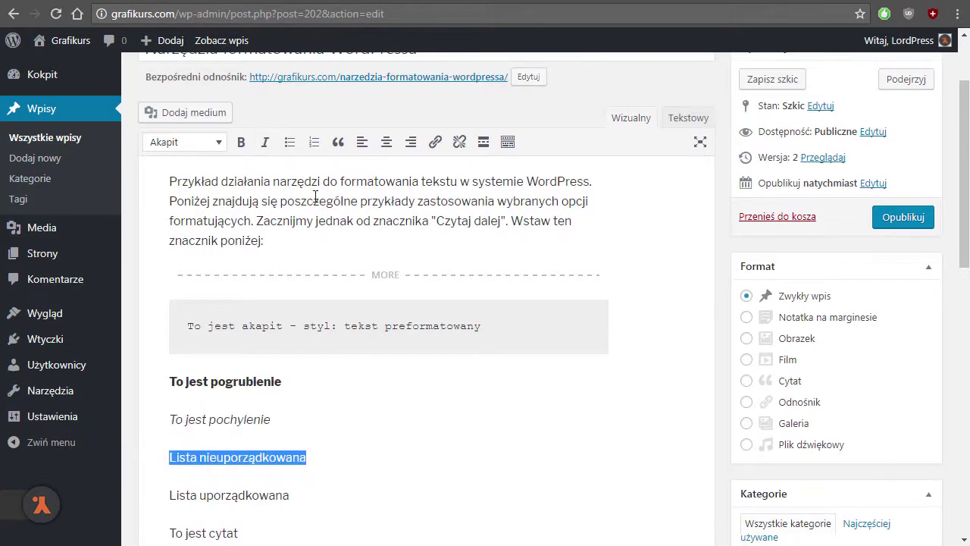
click(289, 142)
drag(311, 497, 161, 497)
click(313, 142)
Step: Examine the strong and em tags around the bold and italic lines in the text view
click(688, 118)
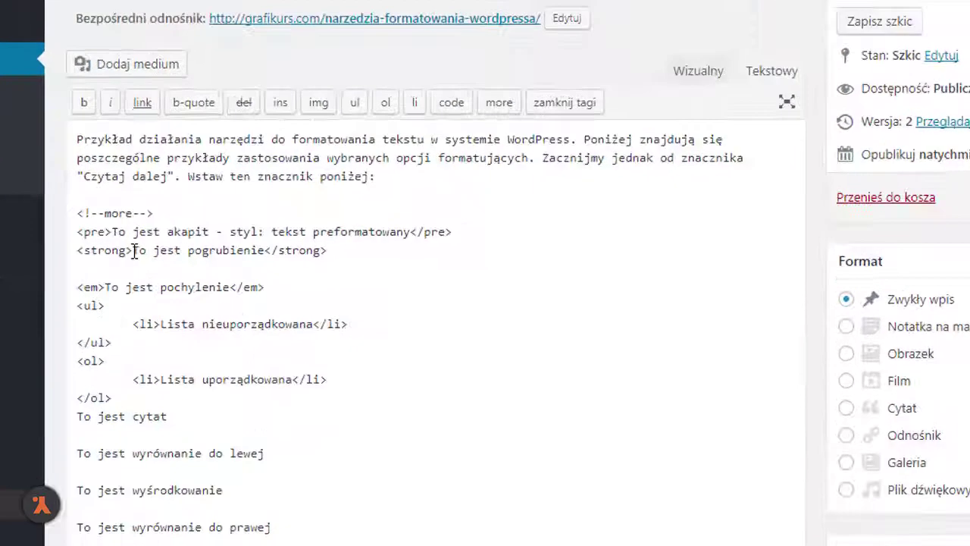
drag(190, 258, 147, 258)
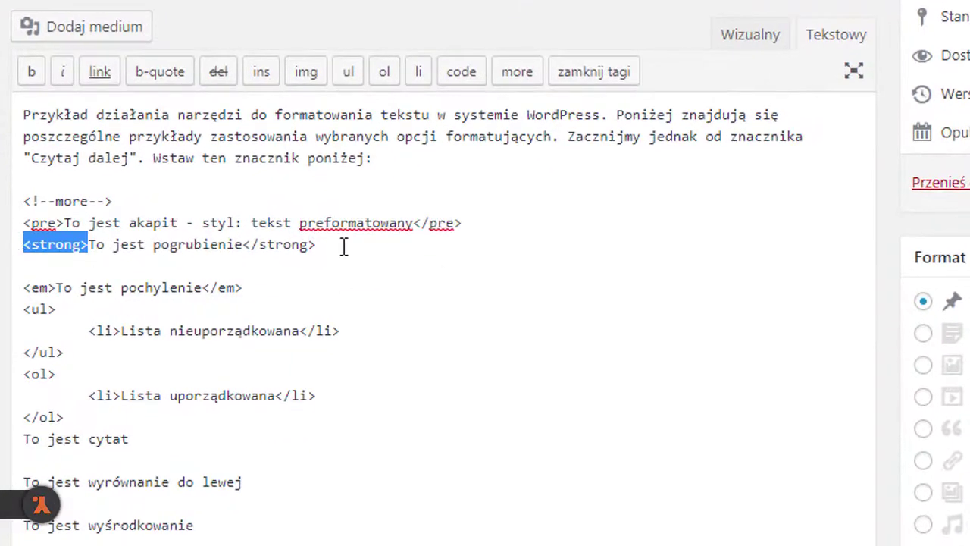
drag(331, 245, 243, 245)
drag(58, 288, 23, 288)
click(241, 288)
drag(241, 288, 201, 288)
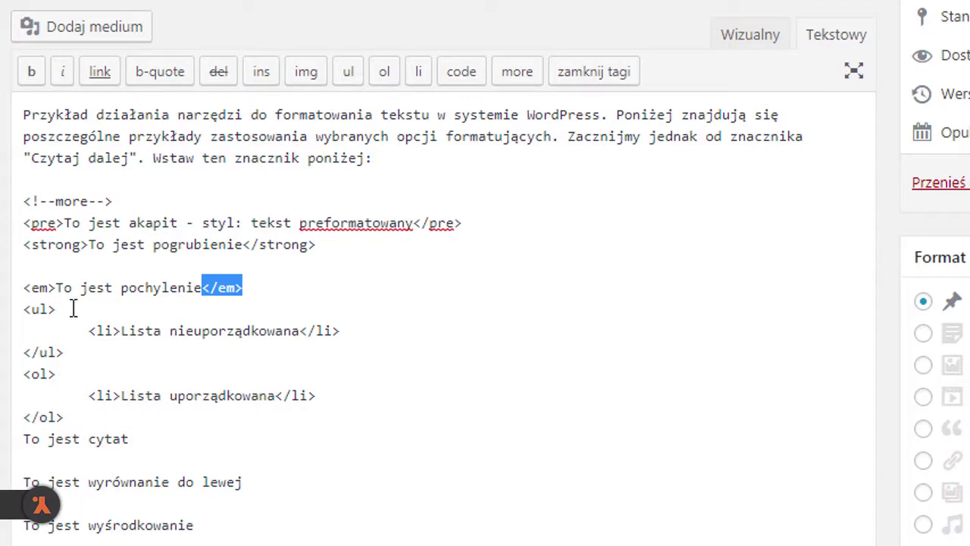
Step: Examine the ul and li tags that enclose the "Lista nieuporządkowana" item
drag(56, 308, 8, 303)
drag(64, 352, 15, 353)
drag(115, 331, 93, 333)
drag(347, 331, 307, 332)
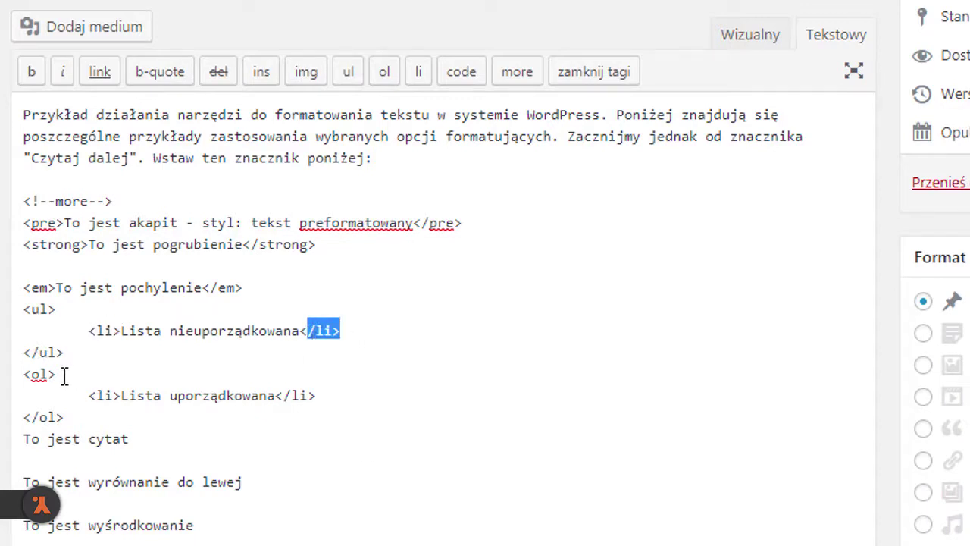
Step: Examine the ol and li tags around the "Lista uporządkowana" item, and return to the visual view
drag(68, 372, 22, 375)
click(65, 417)
drag(64, 417, 23, 418)
drag(91, 395, 120, 394)
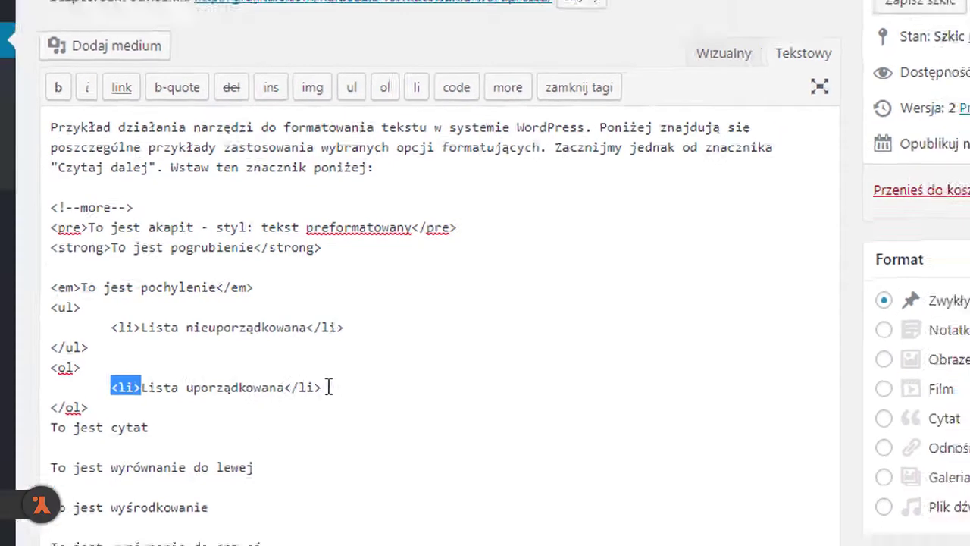
drag(325, 387, 283, 387)
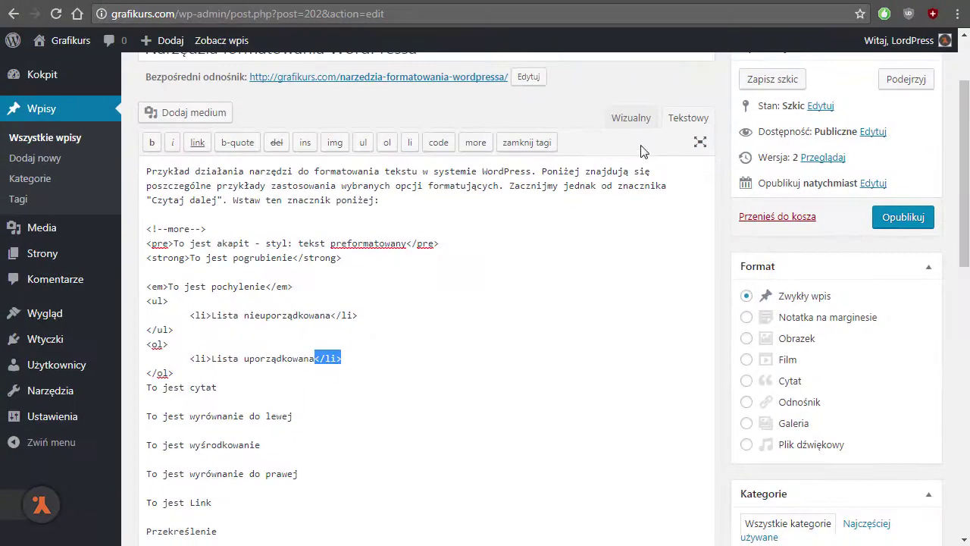
click(631, 118)
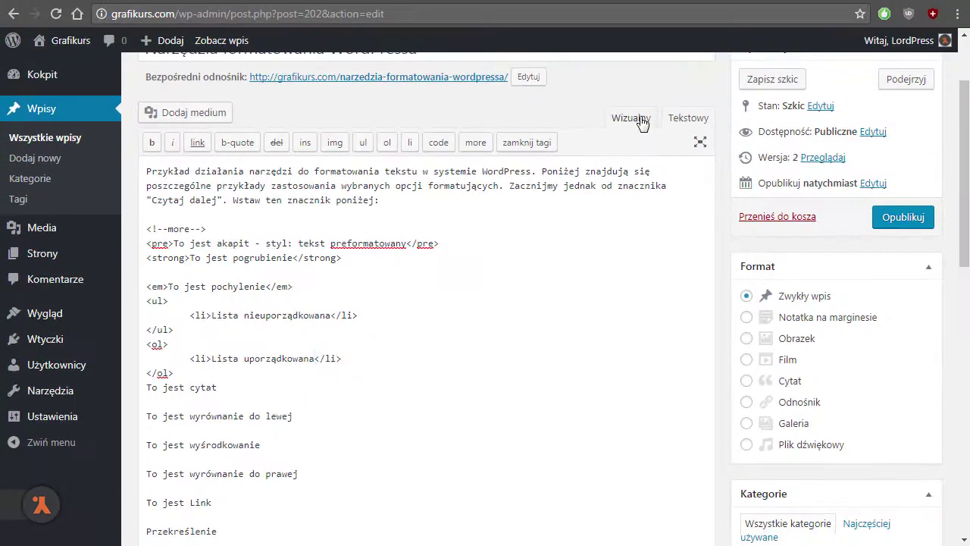
Step: Format the "To jest cytat" line as a blockquote
scroll(555, 404, down, 3)
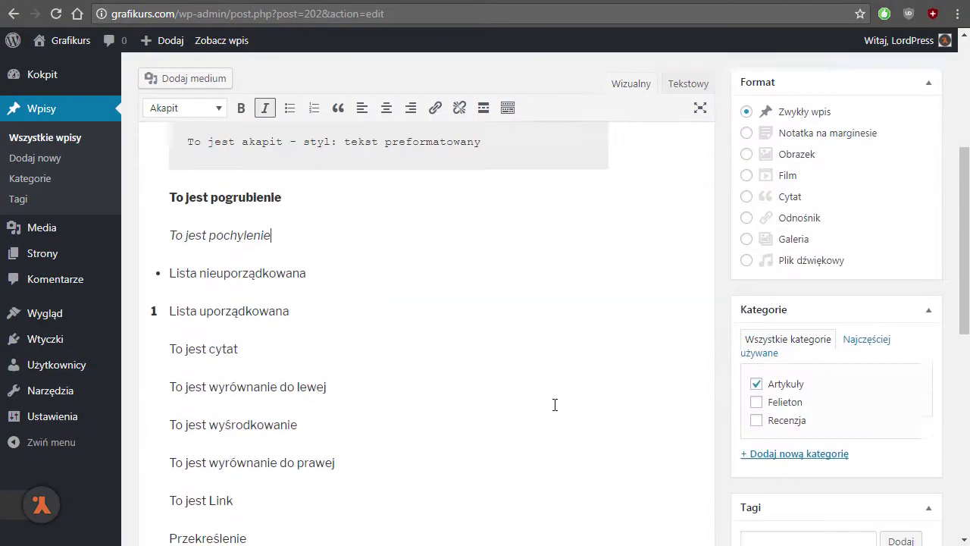
drag(258, 305, 168, 306)
click(339, 114)
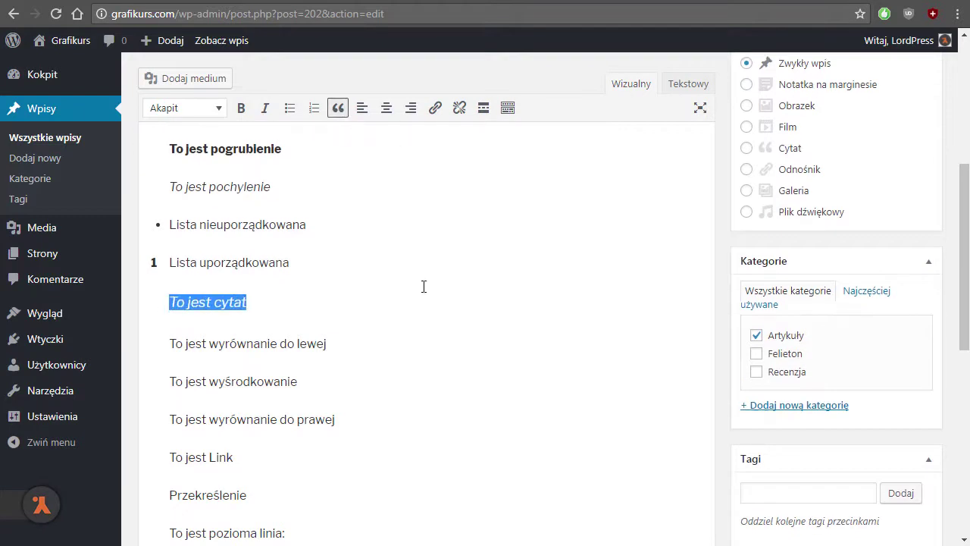
Step: Align "To jest wyrównanie do lewej" left, "To jest wyśrodkowanie" centre and "To jest wyrównanie do prawej" right
drag(326, 343, 168, 343)
click(362, 108)
drag(303, 384, 167, 382)
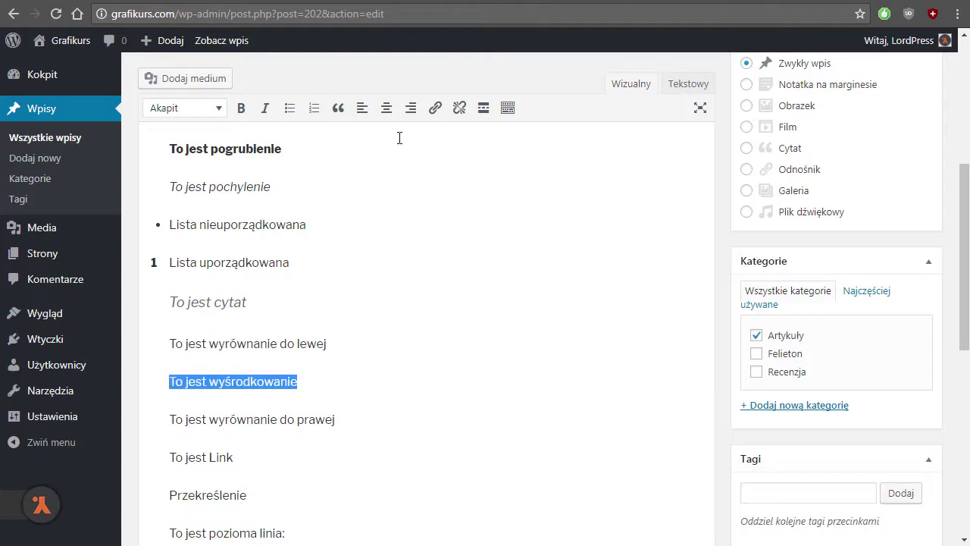
click(390, 111)
drag(341, 421, 155, 418)
click(410, 108)
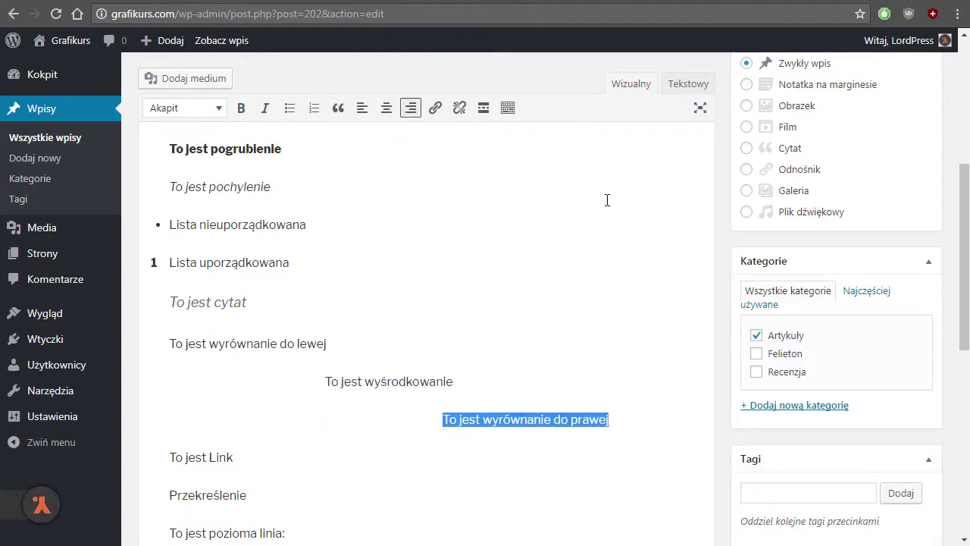
Step: Examine the blockquote tags and the text-align styles of the three aligned lines in the text view, and return to the visual view
click(692, 85)
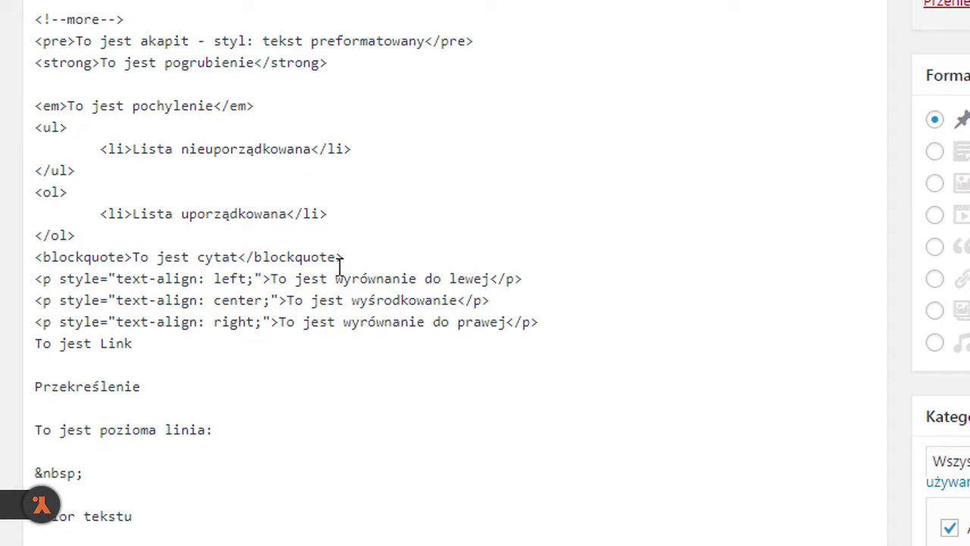
drag(131, 257, 35, 257)
drag(344, 257, 221, 256)
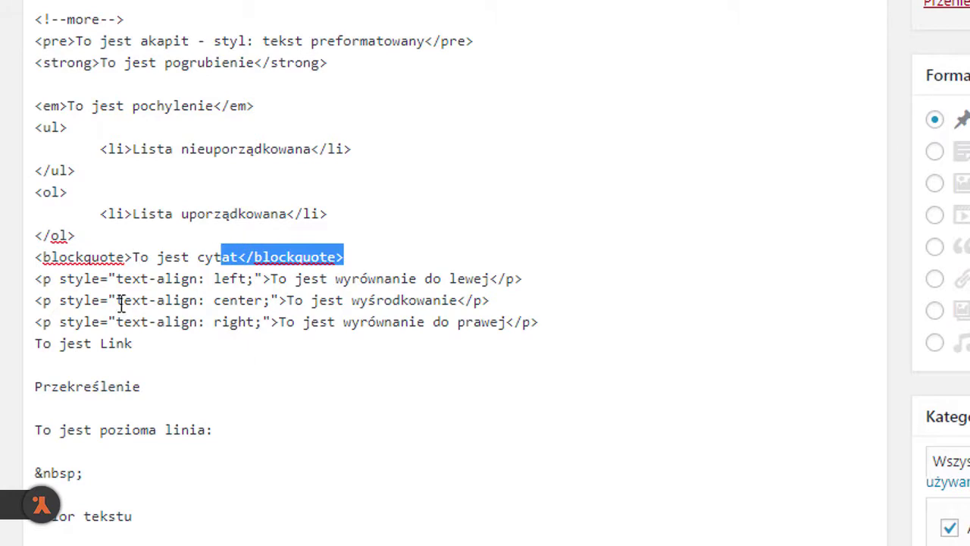
drag(60, 279, 278, 300)
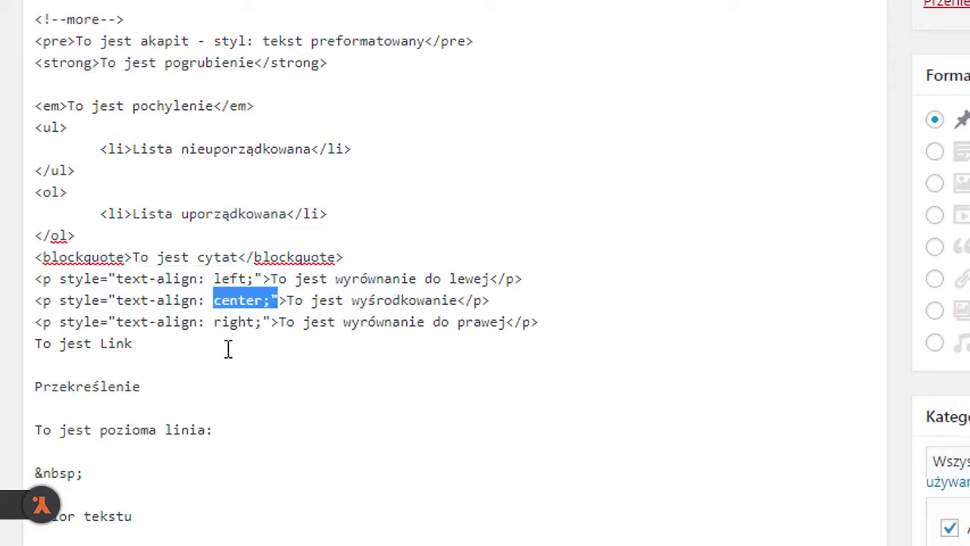
drag(200, 322, 278, 322)
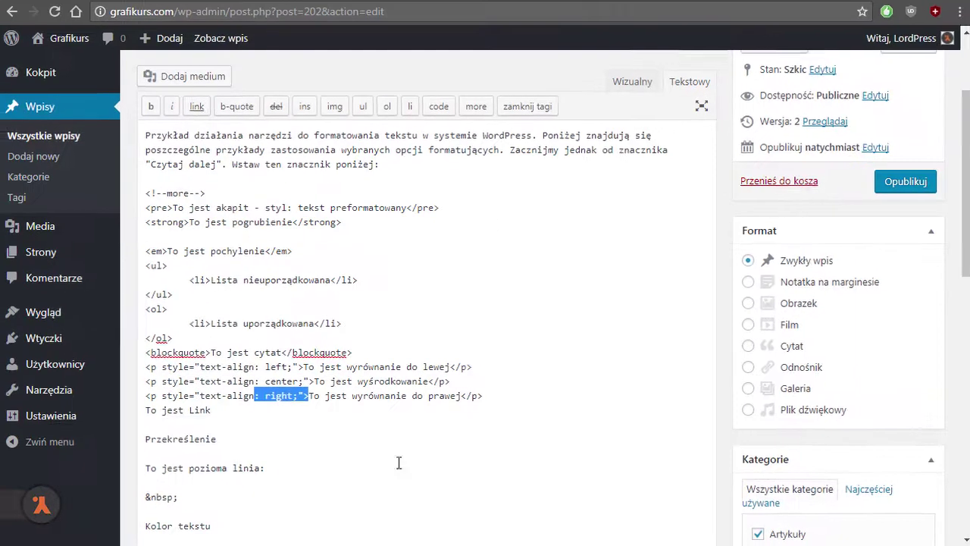
click(625, 87)
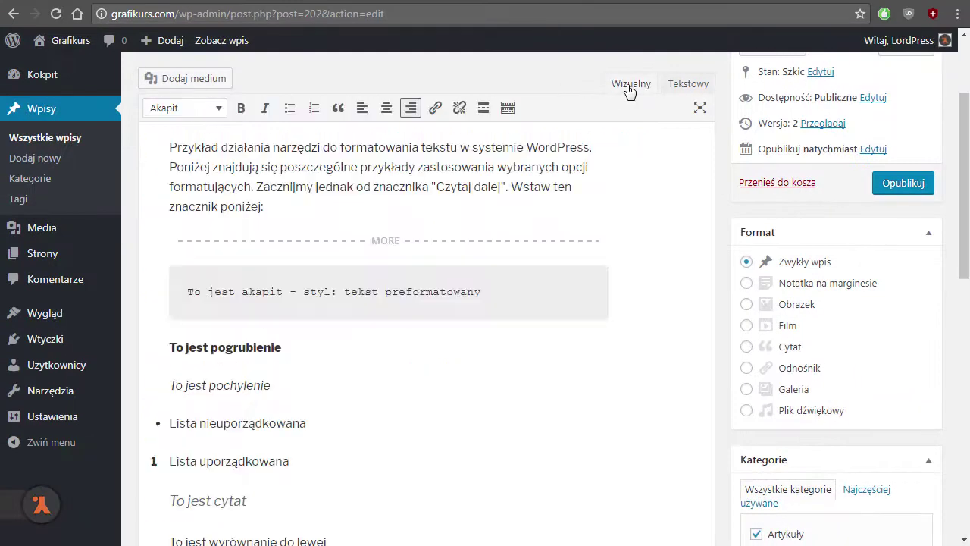
scroll(462, 395, down, 5)
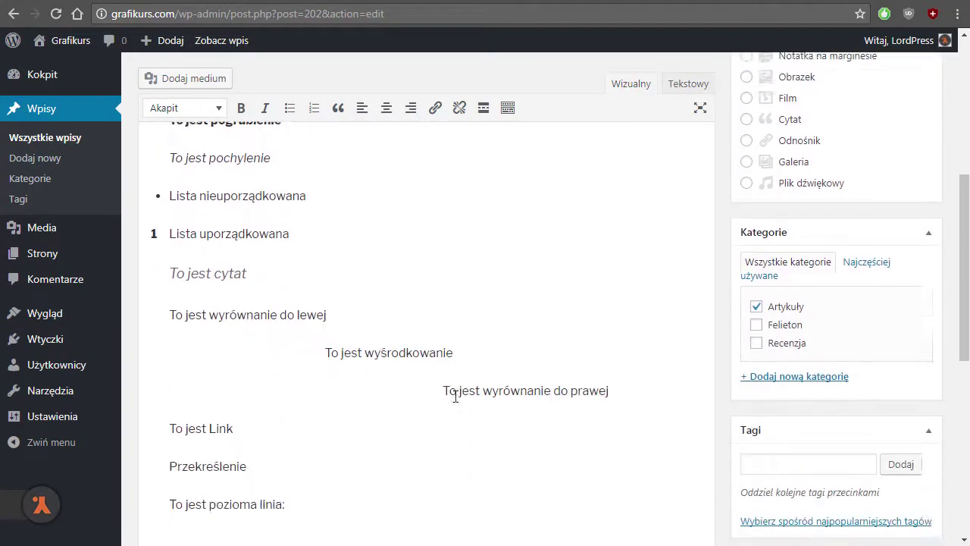
scroll(452, 393, down, 1)
click(452, 393)
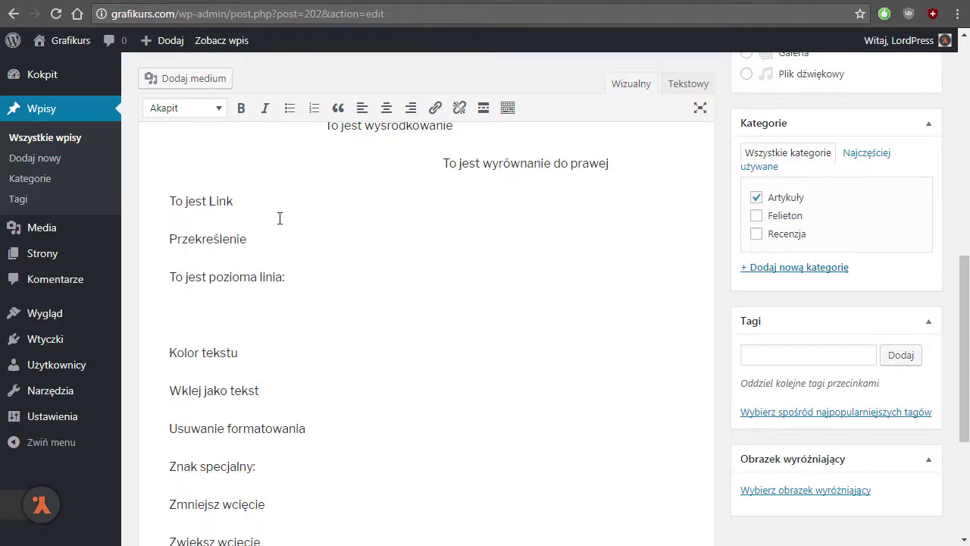
drag(222, 198, 168, 199)
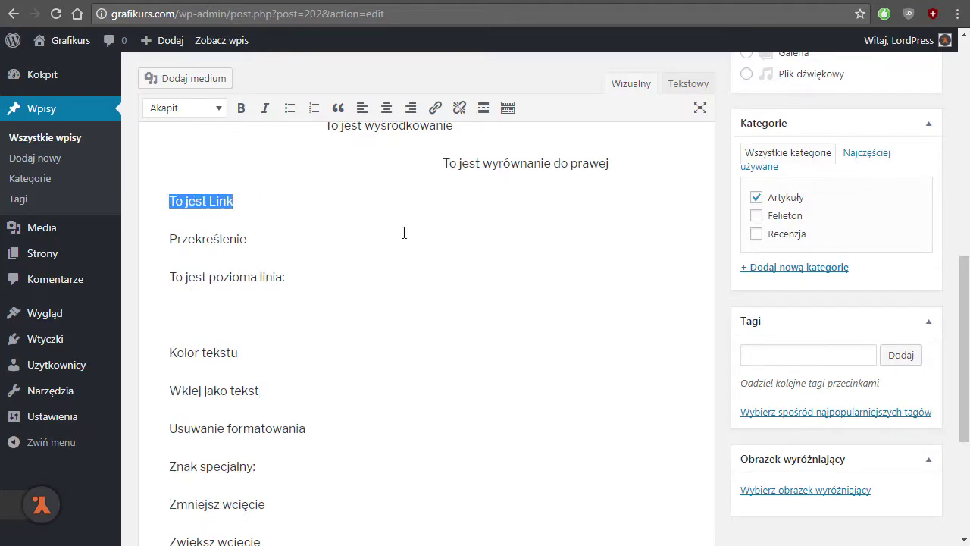
click(435, 109)
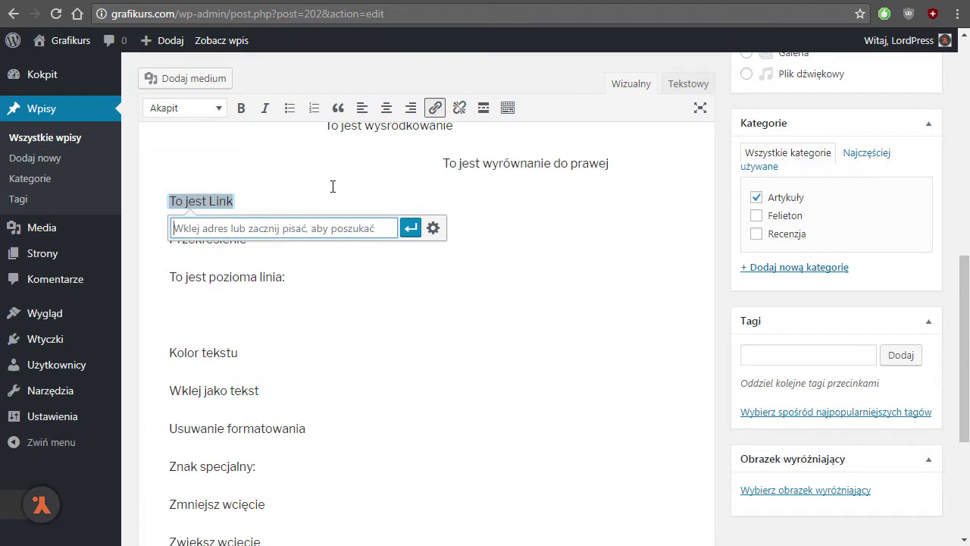
text(www.ke)
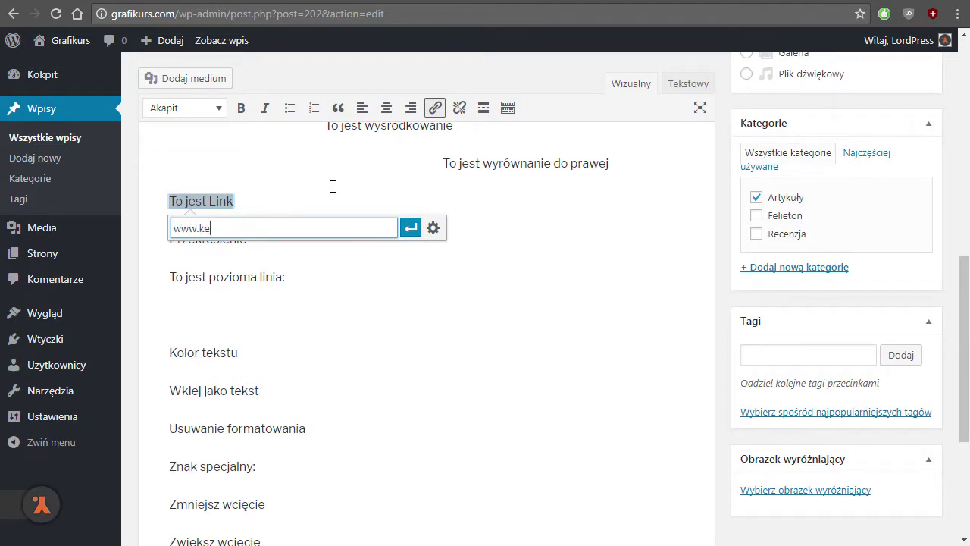
text(ylight.com.pl)
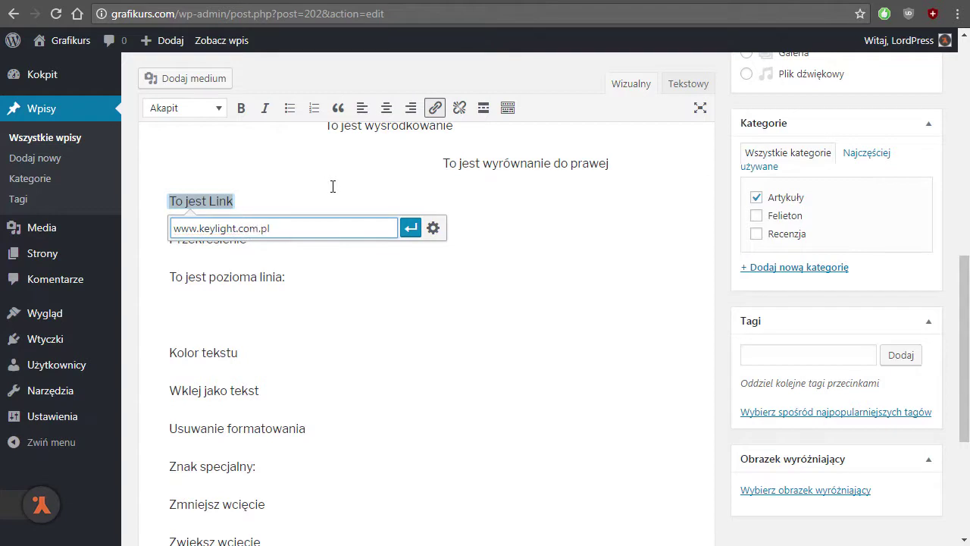
click(410, 228)
click(370, 257)
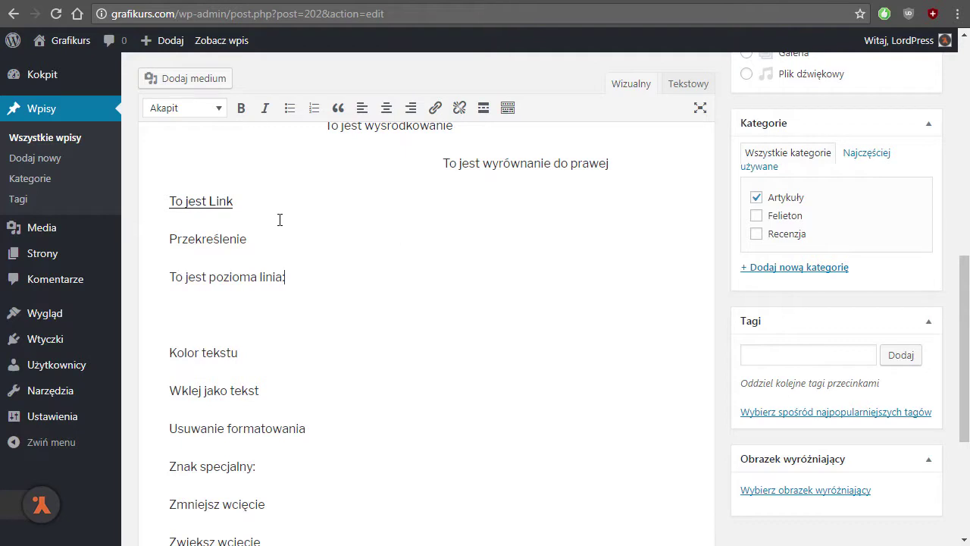
Step: Remove the link from "To jest Link" and undo the removal
drag(256, 202, 165, 201)
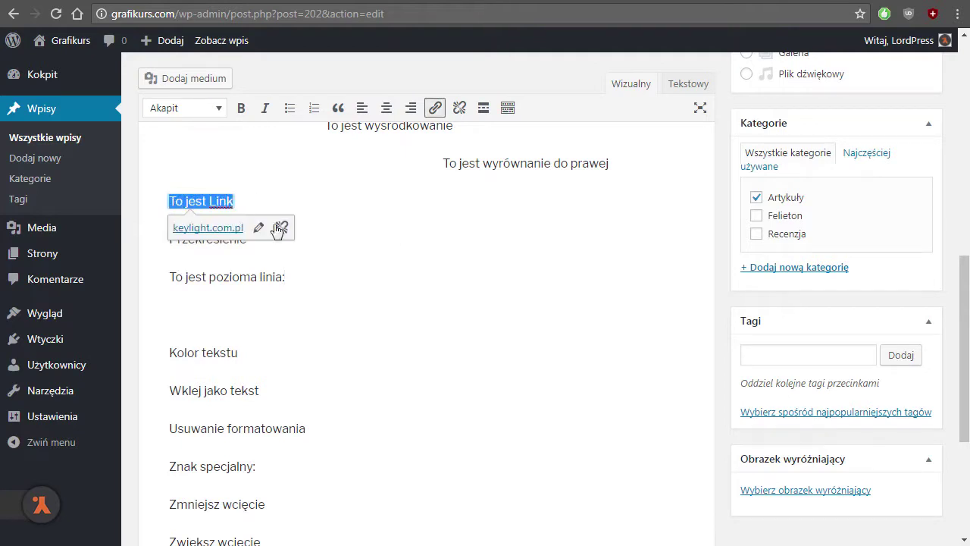
click(460, 110)
click(337, 237)
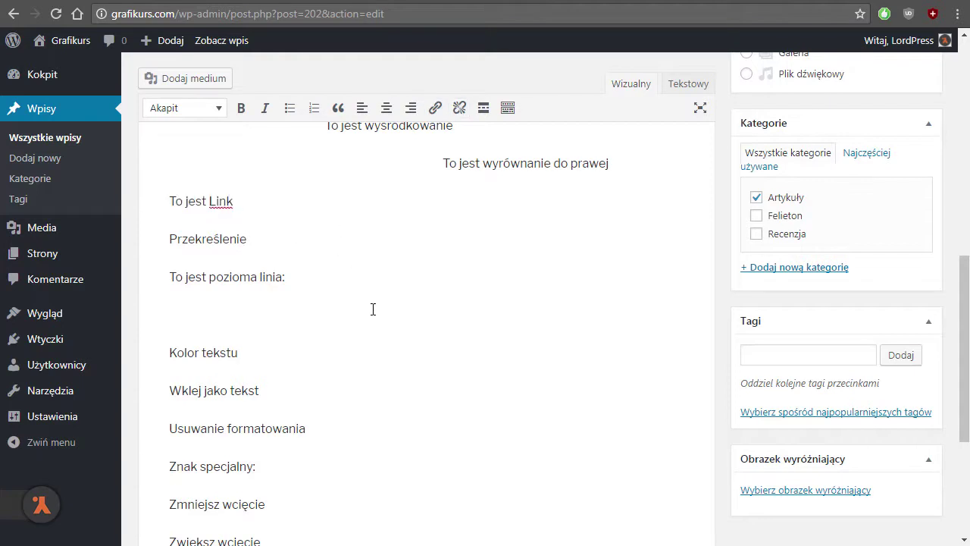
key(ctrl+z)
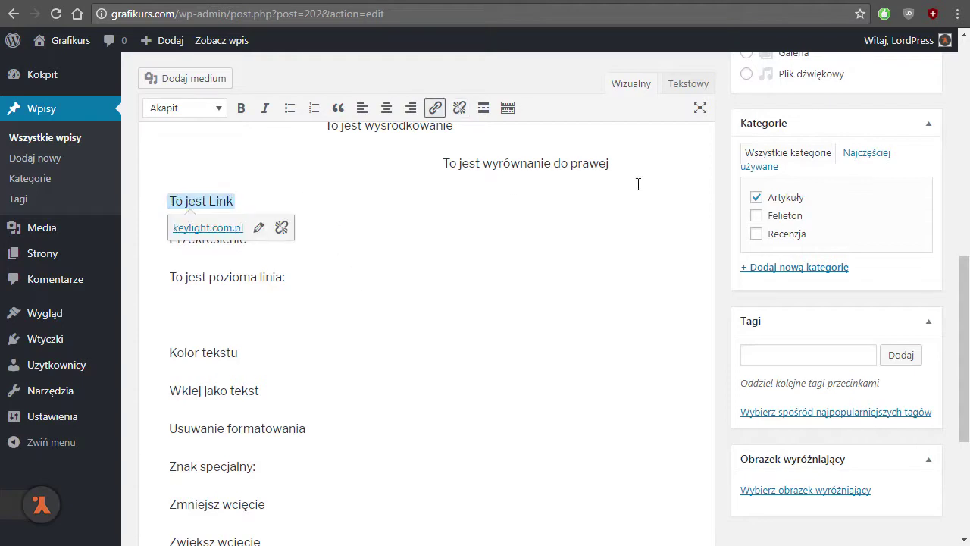
Step: Examine the anchor tag around "To jest Link" in the text view, and return to the visual view
click(692, 83)
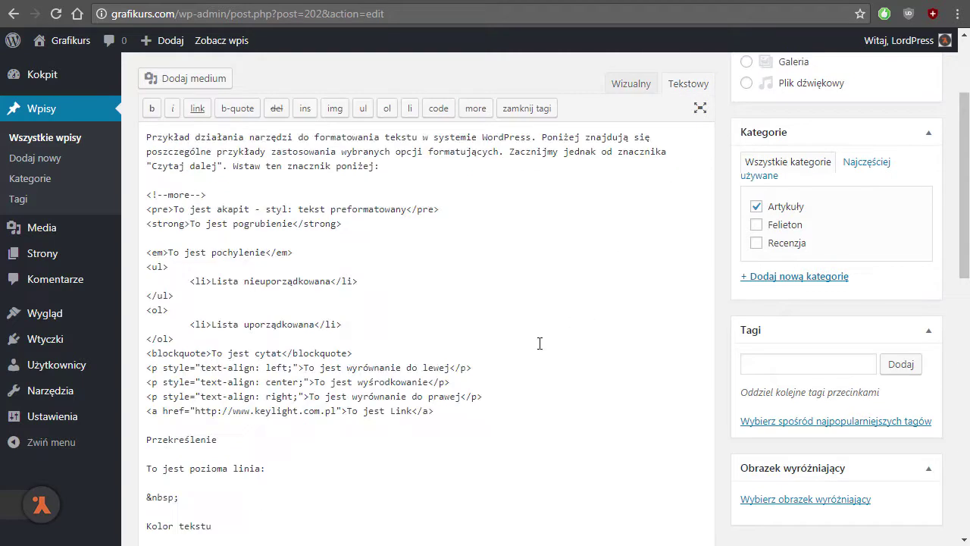
drag(434, 411, 148, 406)
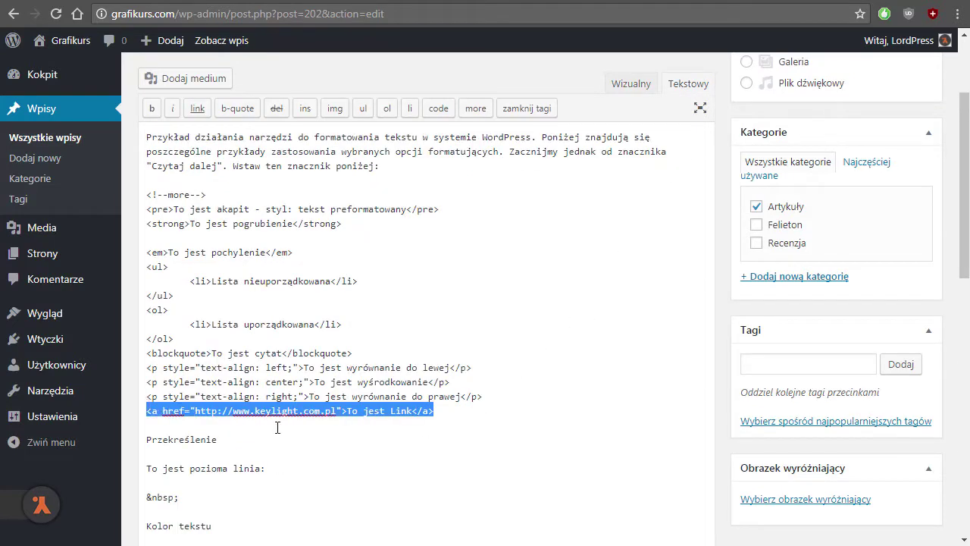
click(630, 81)
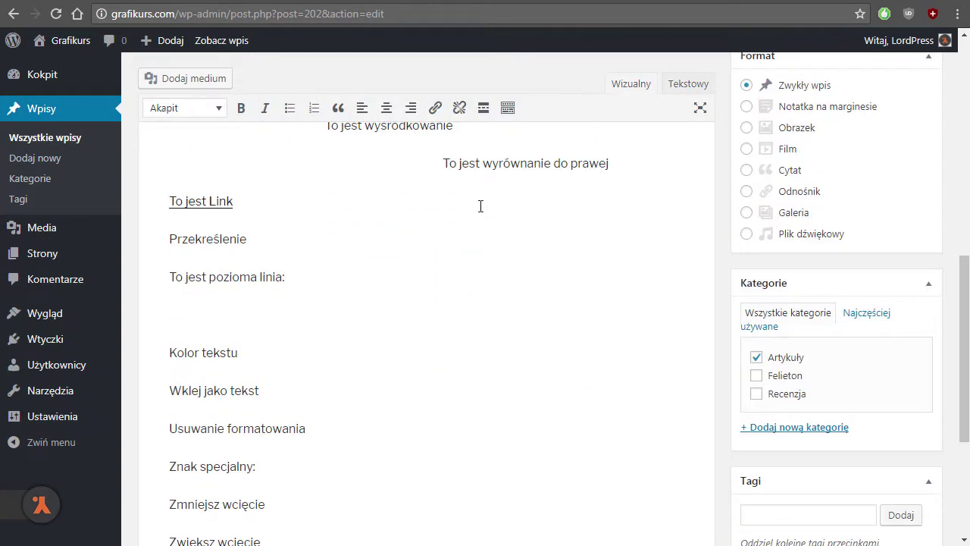
Step: Strike through "Przekreślenie" using the additional formatting tools, and insert a horizontal line in the empty paragraph below "To jest pozioma linia:"
click(508, 111)
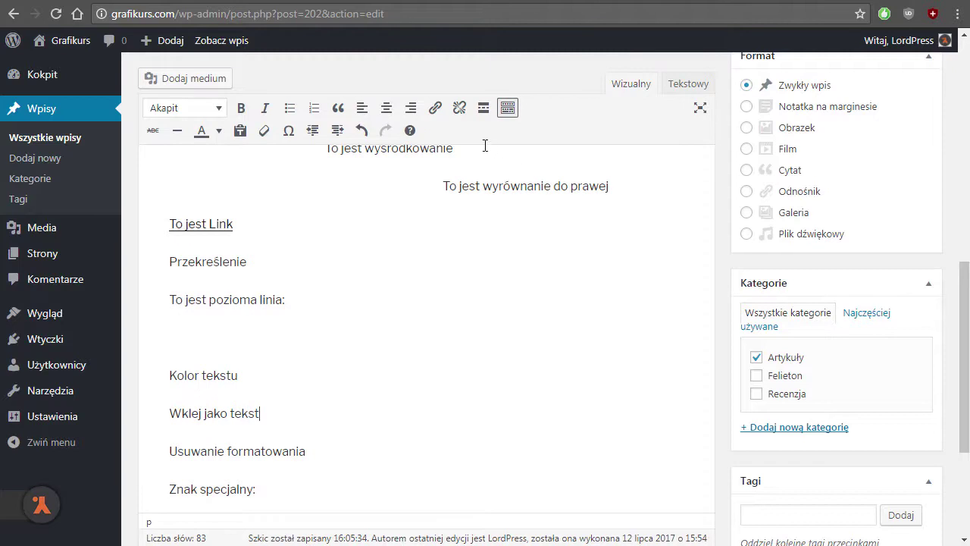
scroll(381, 341, down, 1)
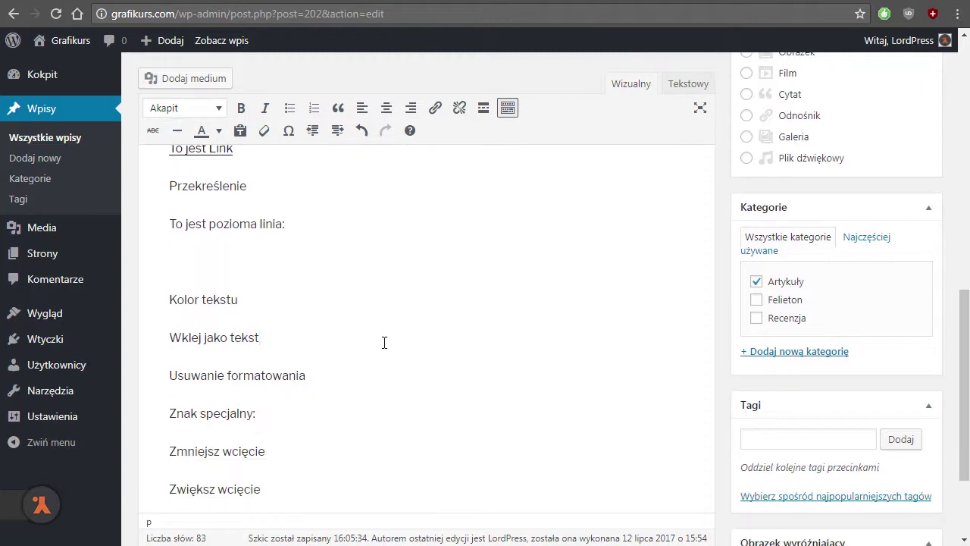
drag(256, 188, 157, 187)
click(153, 133)
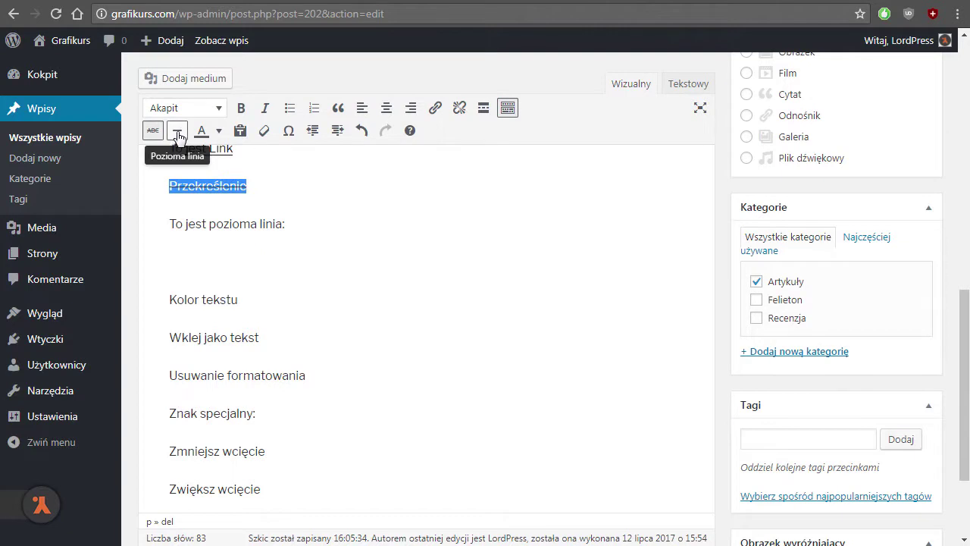
click(202, 255)
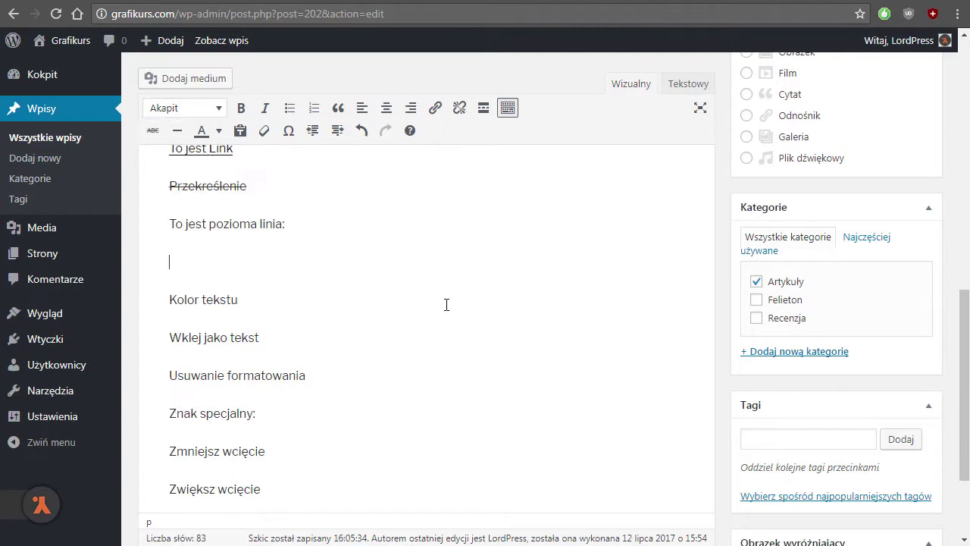
click(178, 131)
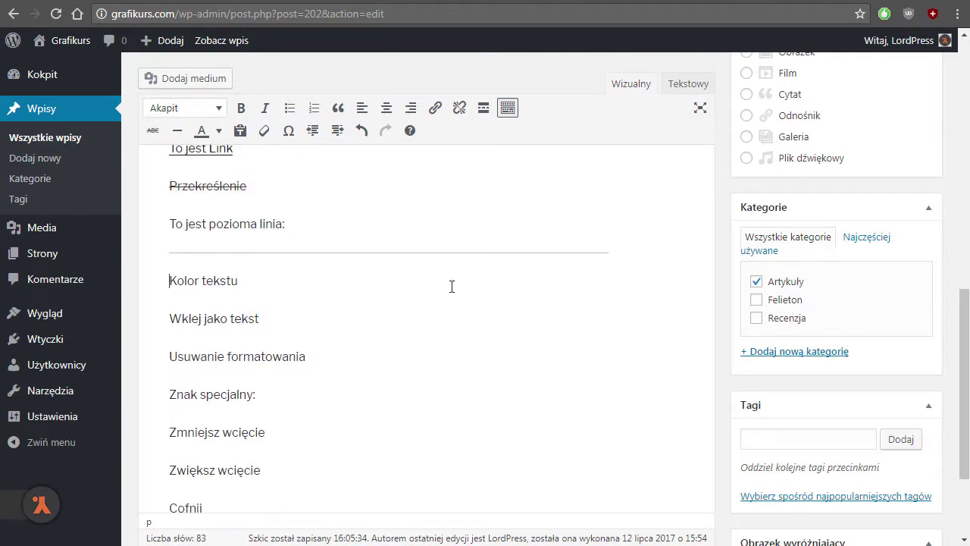
Step: Change the text colour of the "Kolor tekstu" line to the dark pink swatch, #993366
drag(258, 283, 149, 281)
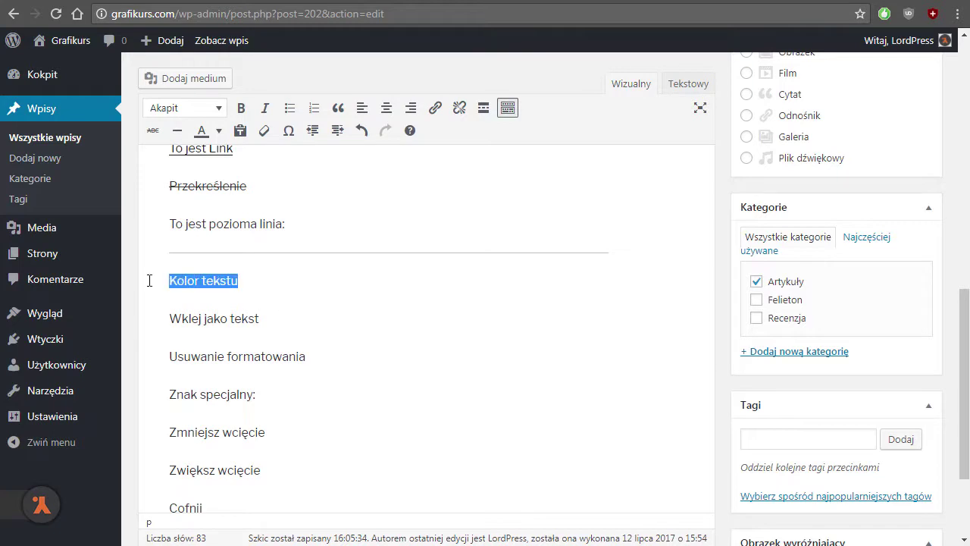
click(219, 131)
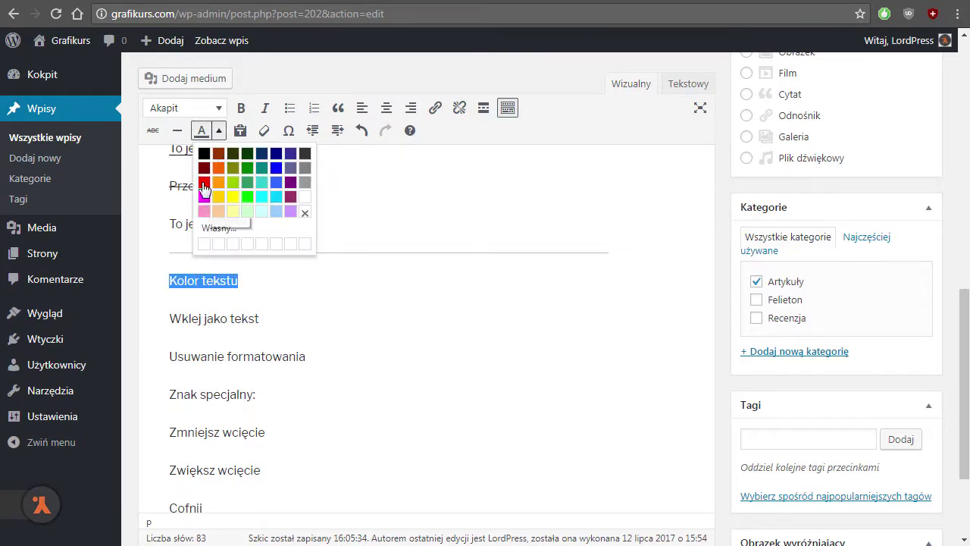
click(291, 197)
click(320, 288)
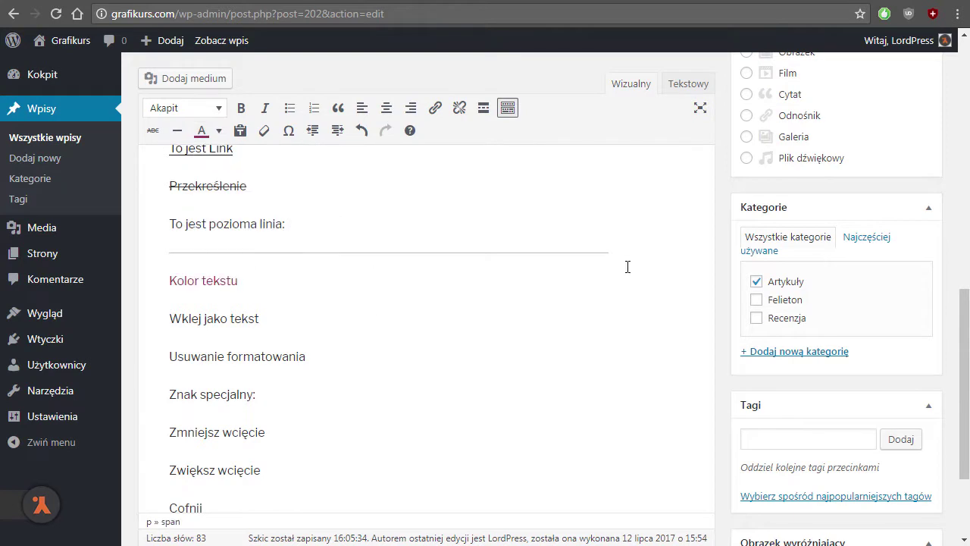
Step: Examine the del tag, the hr tag and the span colour code in the text view, and return to the visual view
click(688, 83)
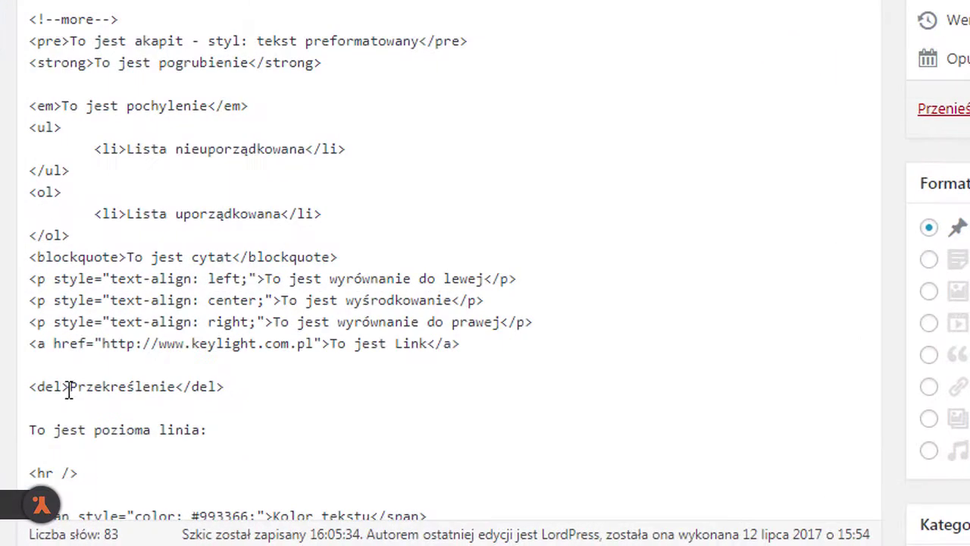
drag(173, 442, 152, 441)
drag(38, 388, 28, 387)
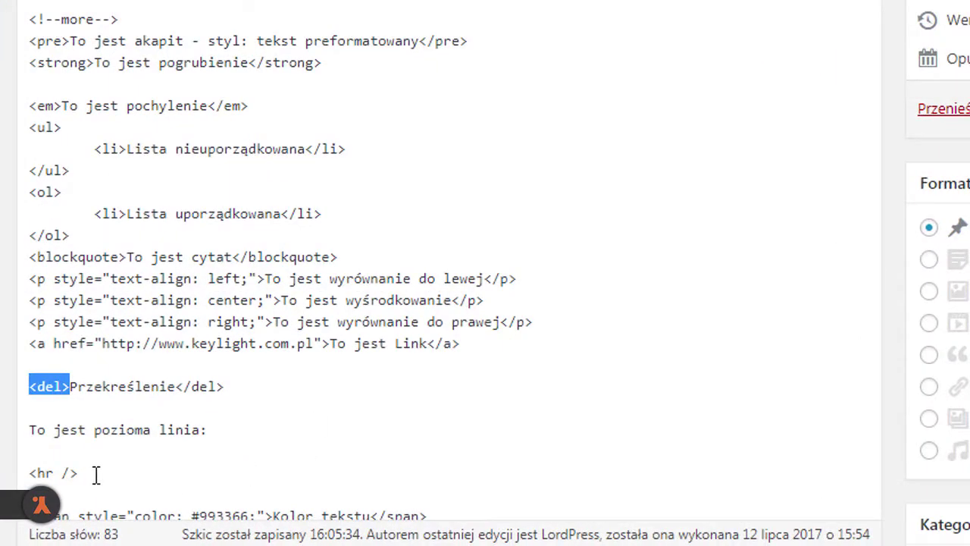
drag(98, 475, 22, 472)
scroll(411, 342, down, 3)
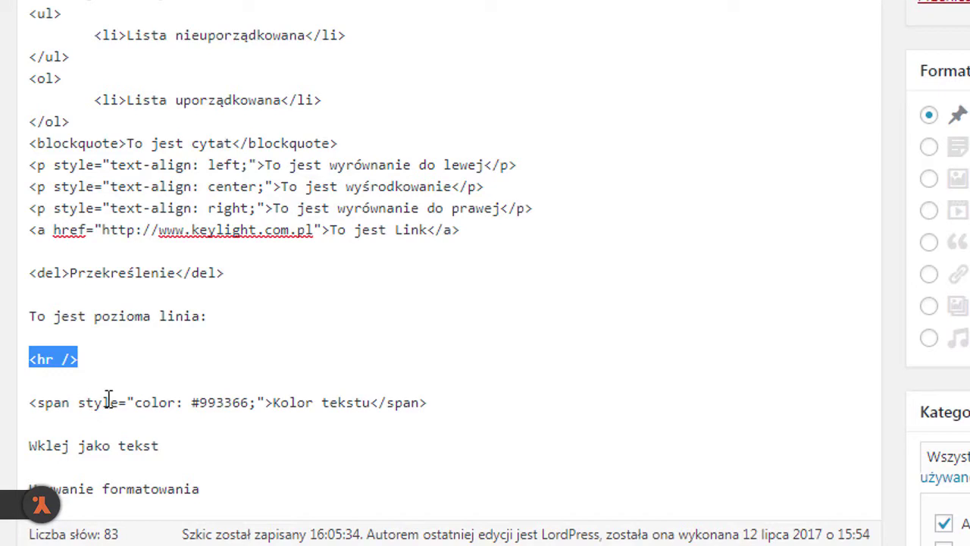
drag(192, 402, 255, 403)
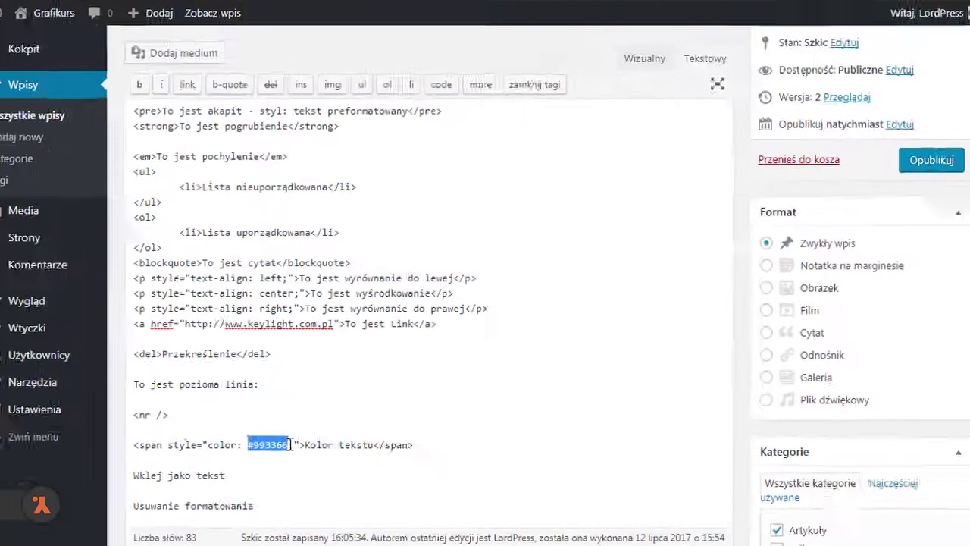
click(632, 83)
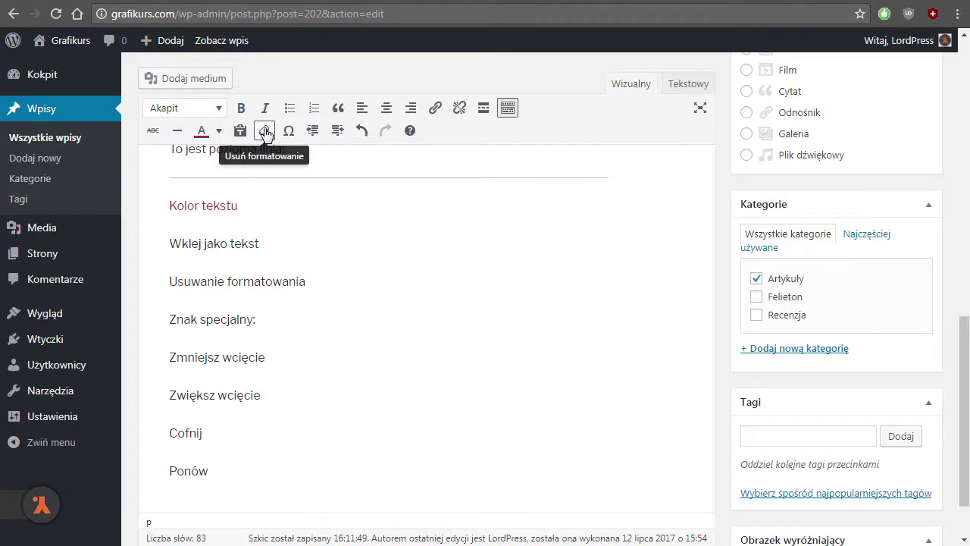
Step: Apply bold, italic and strikethrough formatting to the "Usuwanie formatowania" line
drag(325, 281, 147, 275)
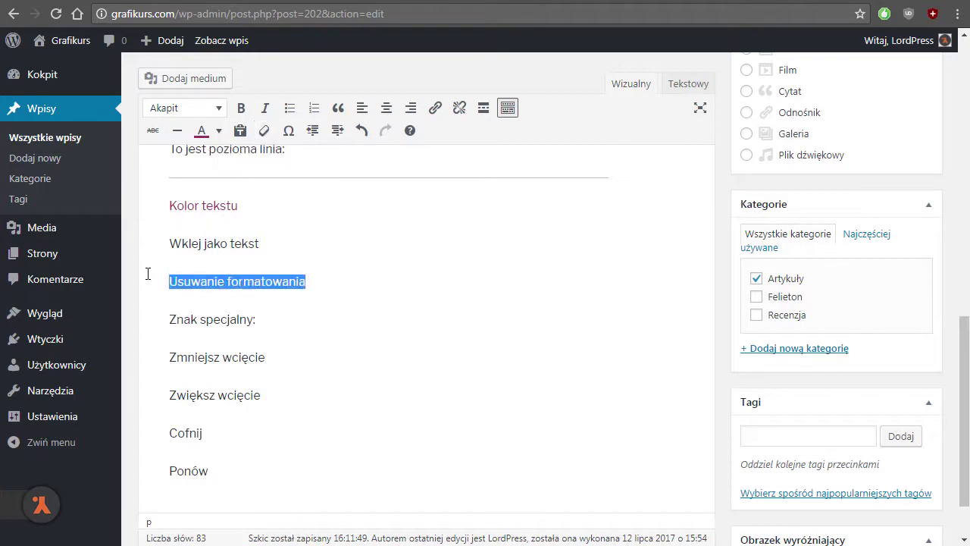
click(241, 108)
click(265, 108)
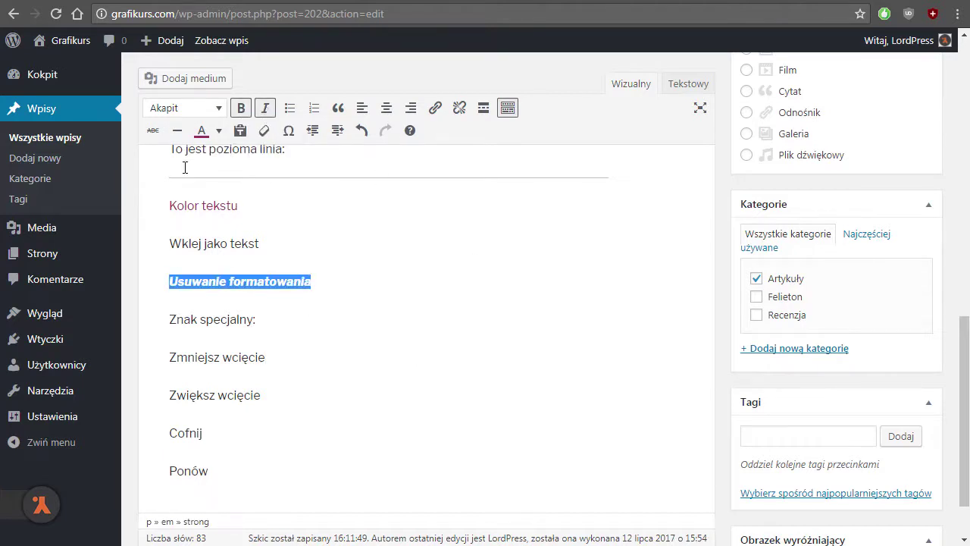
click(178, 130)
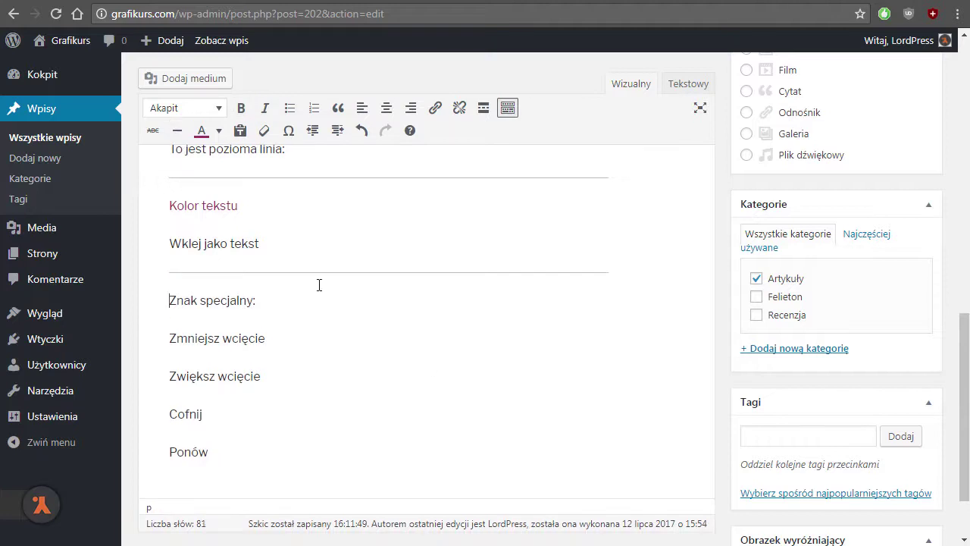
key(ctrl+z)
click(153, 130)
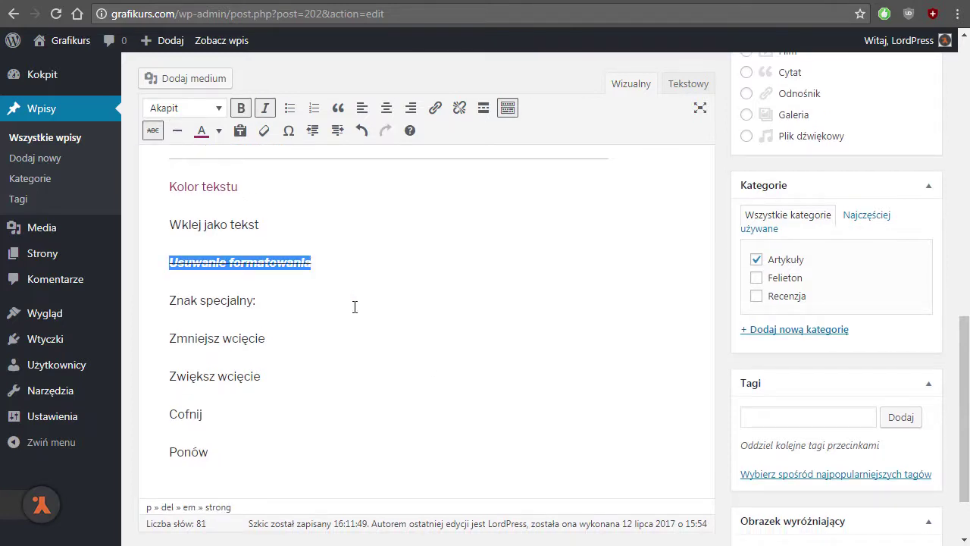
click(377, 267)
Step: Clear all formatting from the "Usuwanie formatowania" line
drag(332, 260, 162, 254)
click(264, 130)
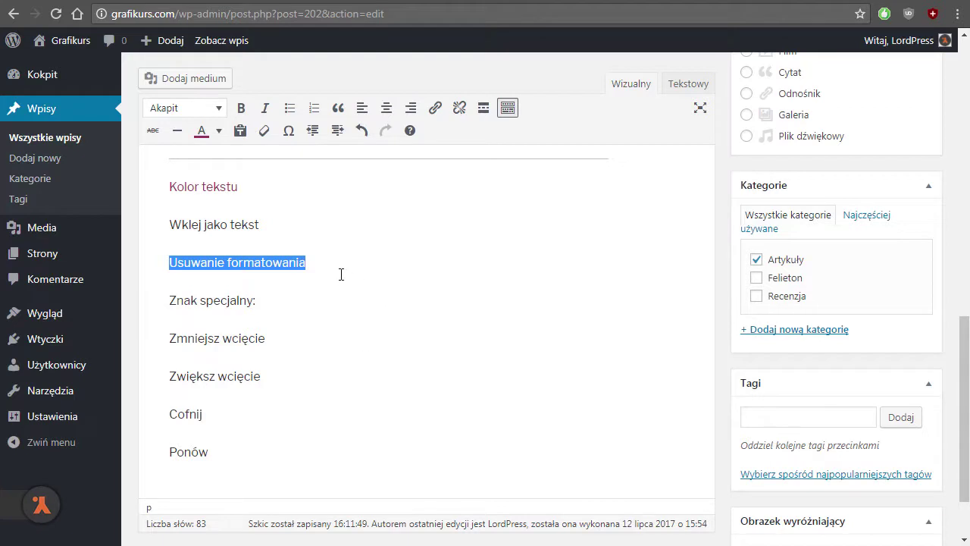
Step: Insert the copyright sign © from the special characters after "Znak specjalny:"
key(Down)
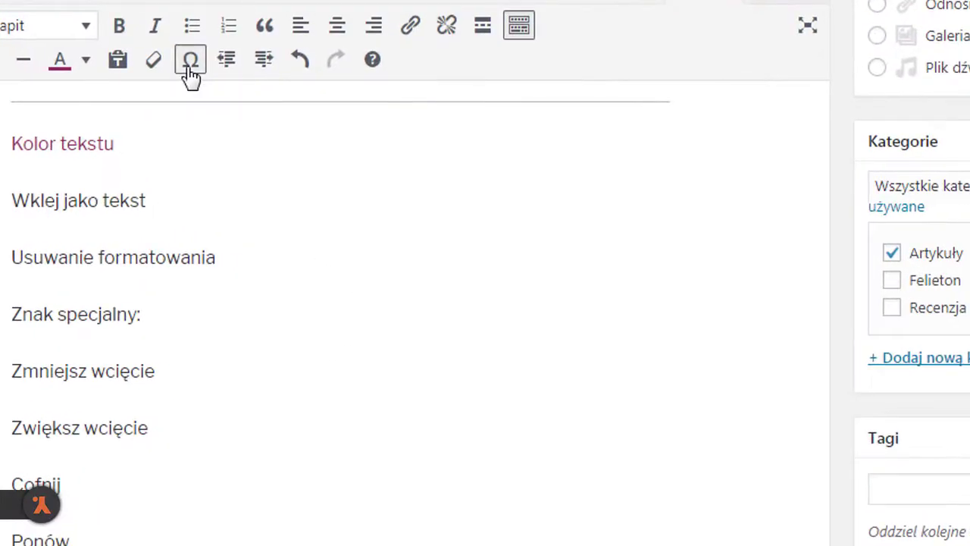
click(288, 131)
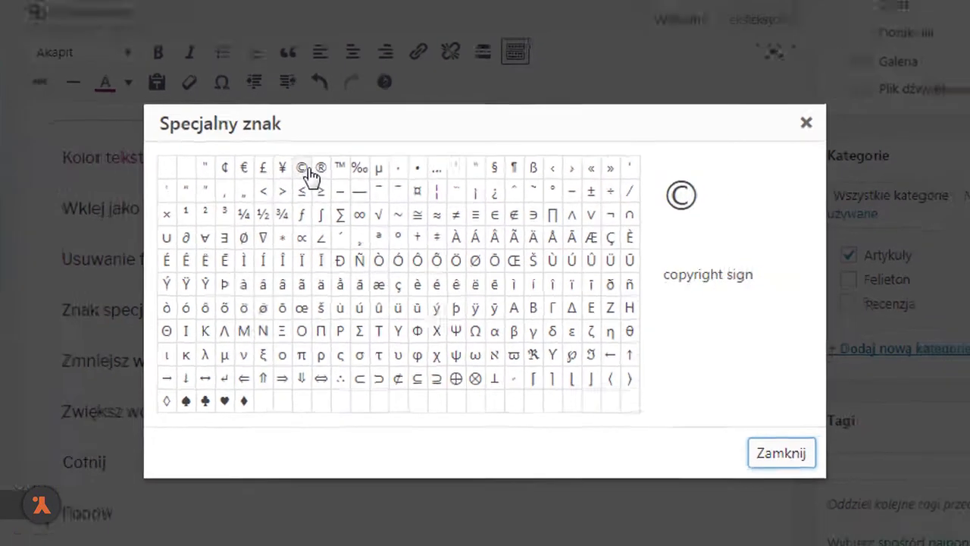
click(304, 168)
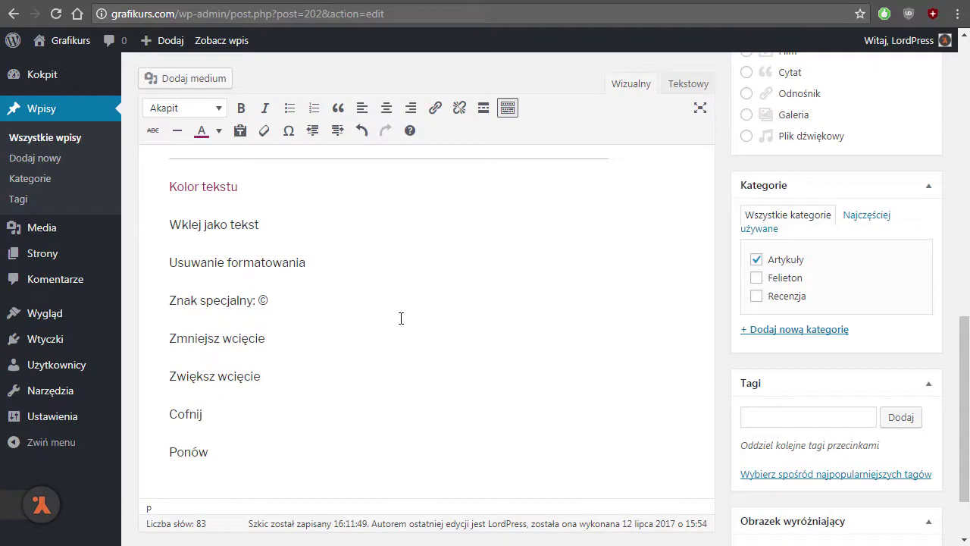
Step: Examine how the © character on the "Znak specjalny:" line appears in the text view, and return to the visual view
click(688, 84)
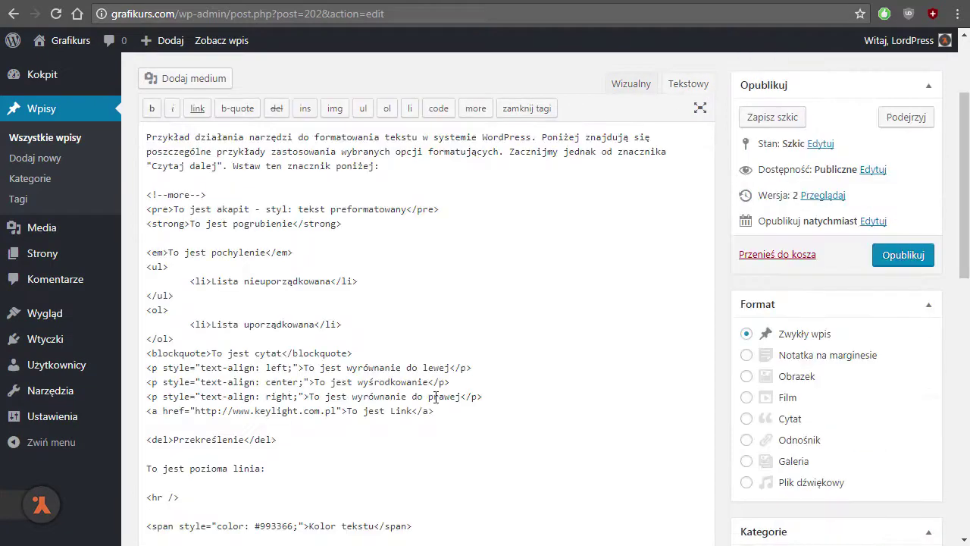
scroll(436, 396, down, 2)
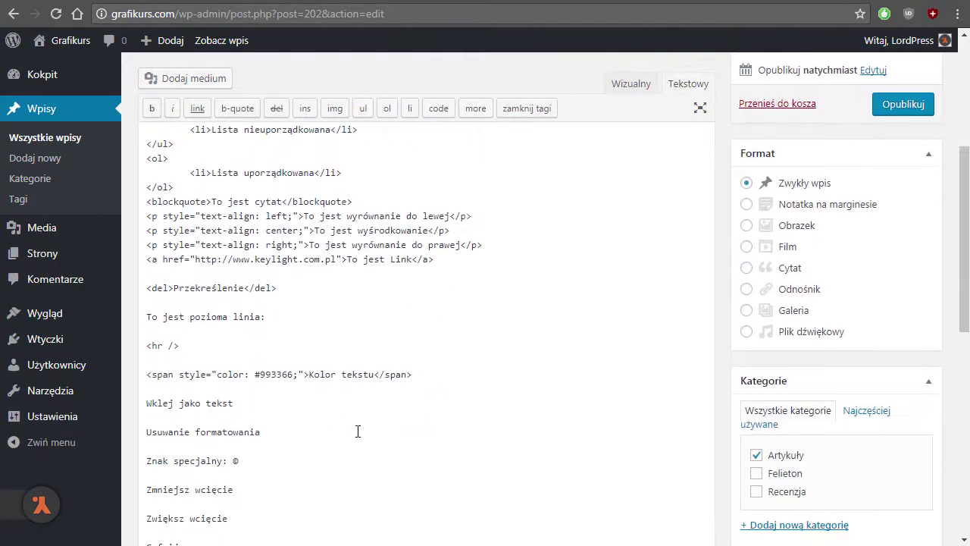
drag(259, 464, 225, 462)
click(631, 83)
Step: Increase the indent of the "Zwiększ wcięcie" line by six levels
scroll(664, 292, down, 5)
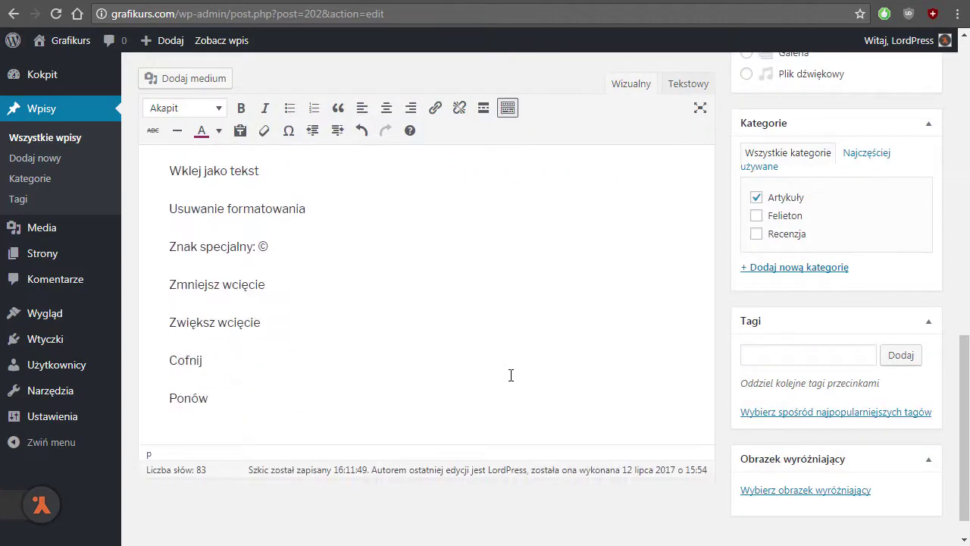
scroll(511, 375, down, 1)
drag(265, 323, 159, 323)
click(337, 130)
click(337, 130)
click(337, 130)
click(337, 131)
click(337, 130)
click(337, 130)
Step: Increase the indent of the "Zmniejsz wcięcie" line by four levels
drag(267, 286, 160, 286)
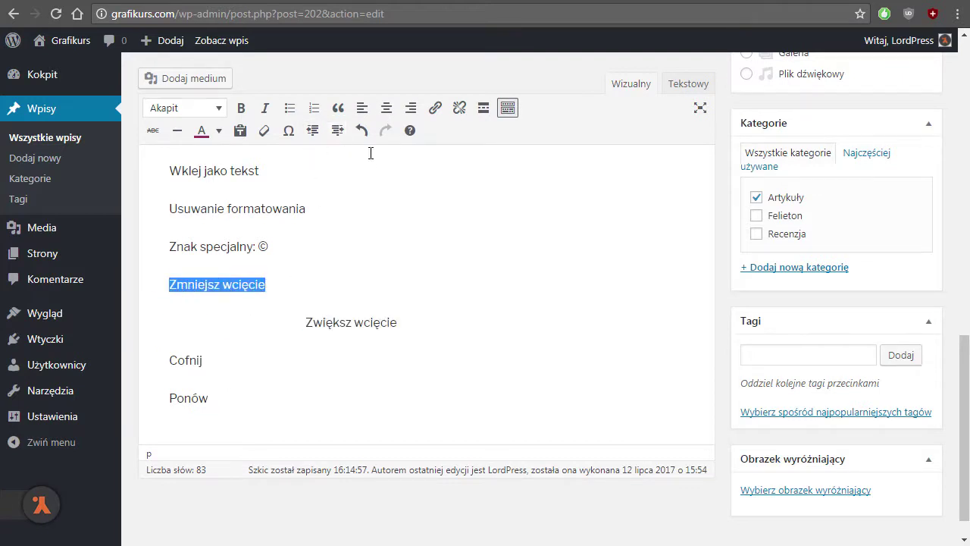
click(337, 131)
click(337, 130)
click(337, 130)
click(337, 130)
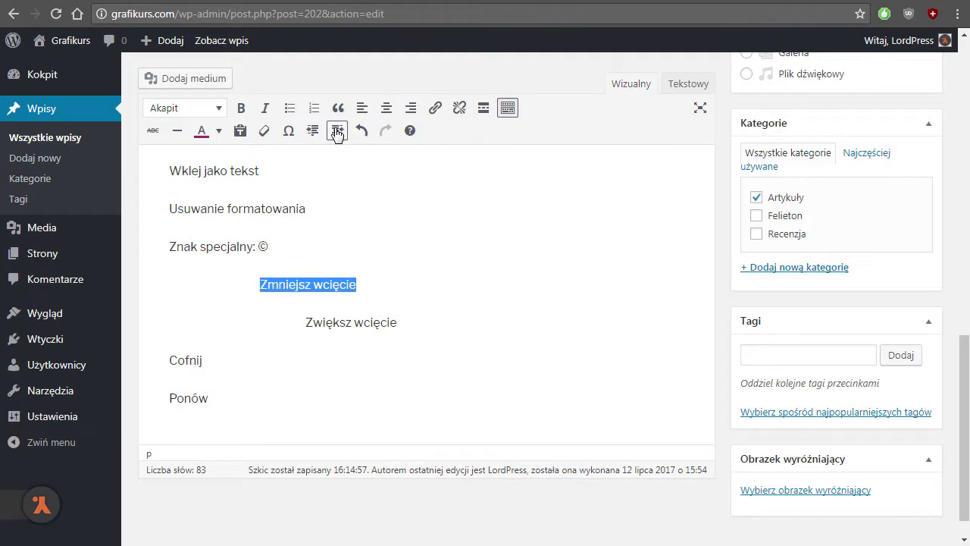
Step: Decrease the "Zmniejsz wcięcie" indent by one level and increase it again, with an undo and redo of that last change
click(313, 130)
click(338, 130)
click(360, 132)
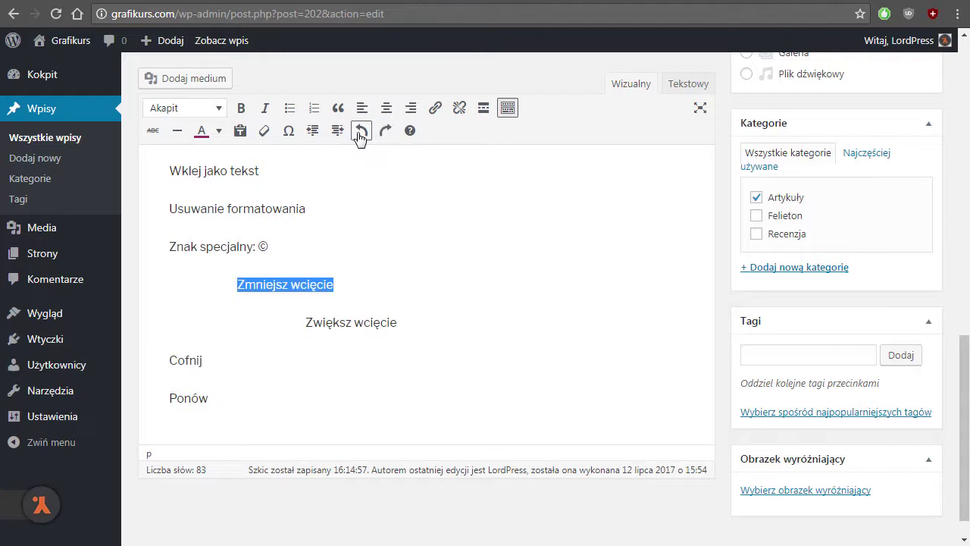
click(386, 132)
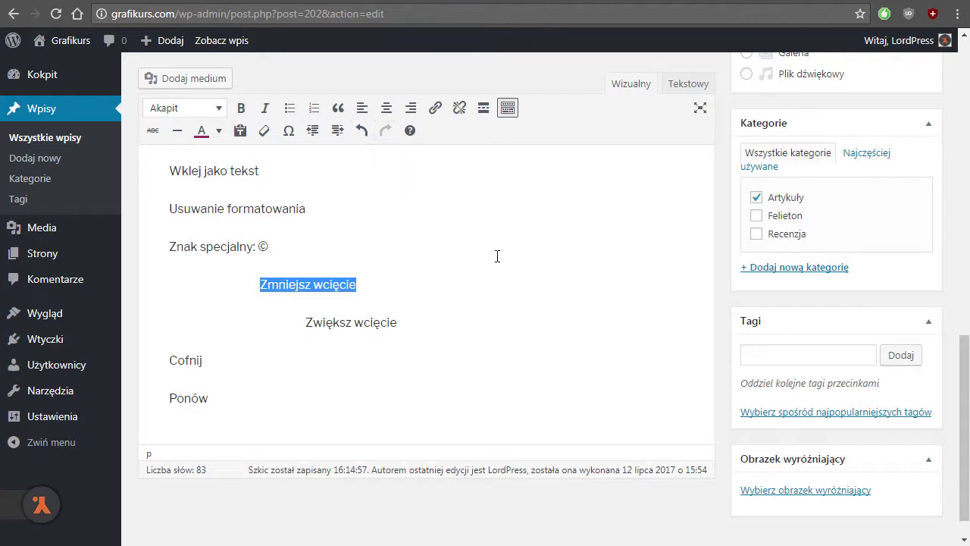
Step: Examine the padding-left styles of the two indented lines in the text view, and return to the end of the post in the visual view
click(683, 85)
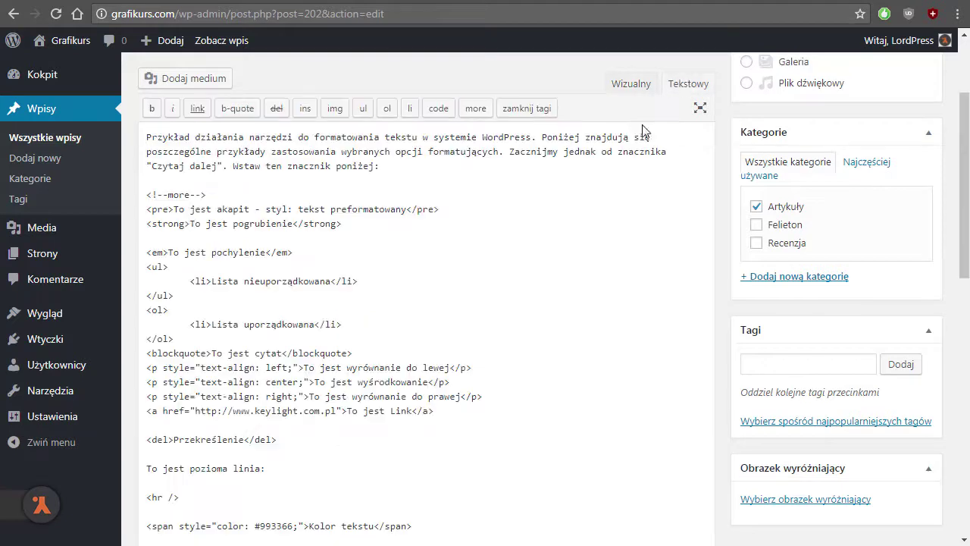
scroll(727, 328, down, 4)
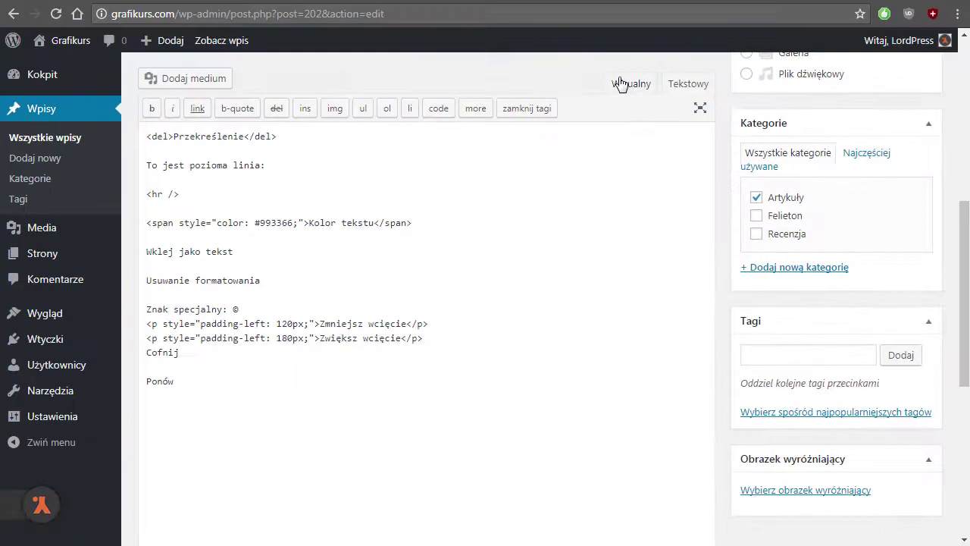
click(629, 83)
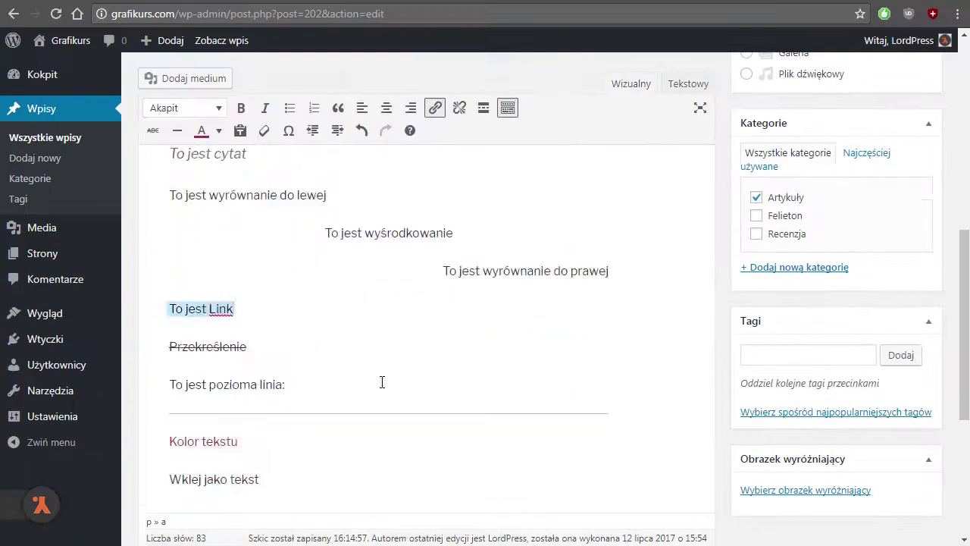
scroll(382, 382, down, 5)
click(382, 382)
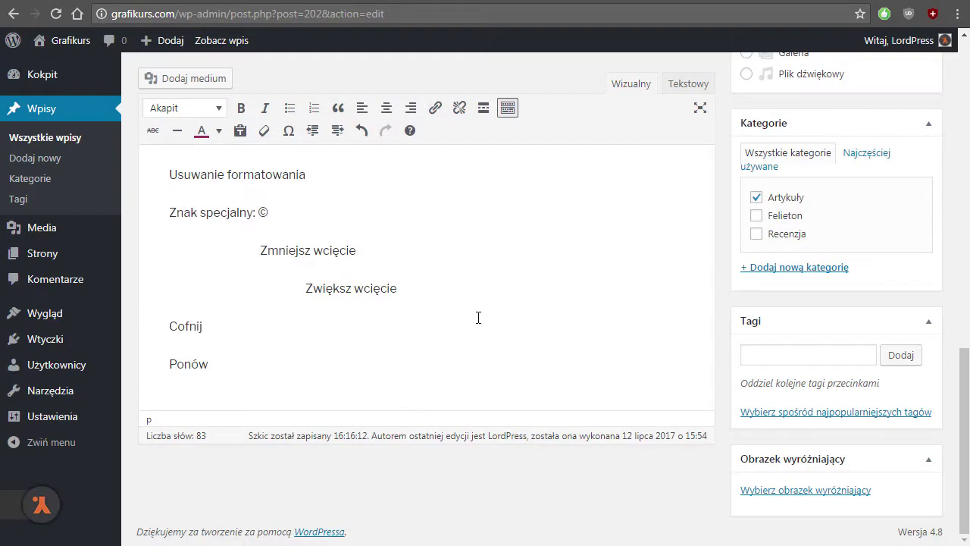
Step: Look through the editor's list of keyboard shortcuts and close it
click(409, 131)
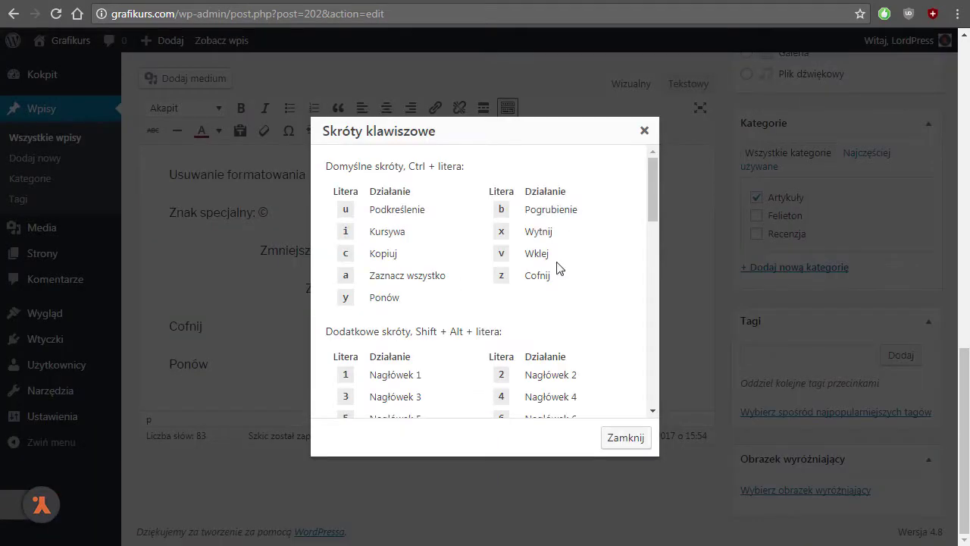
scroll(544, 286, down, 10)
scroll(542, 282, up, 10)
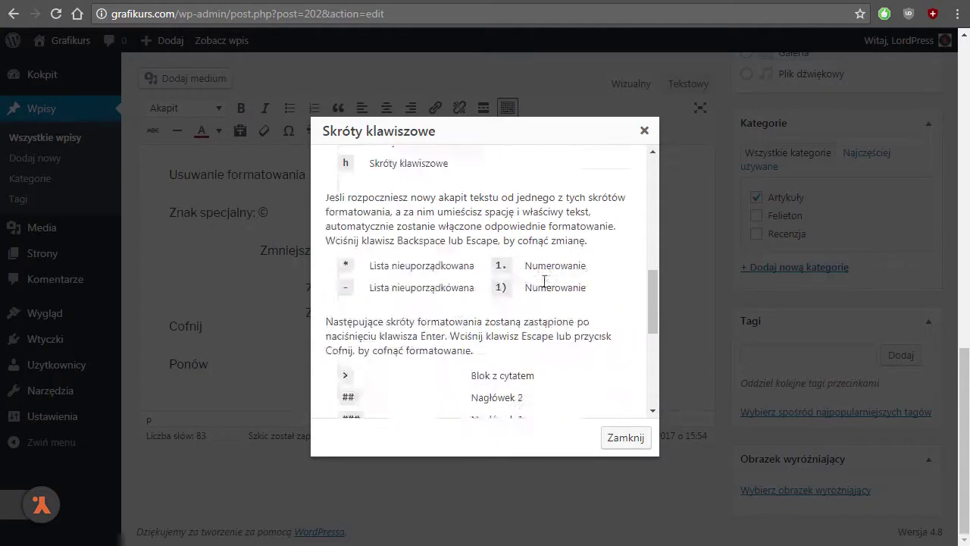
click(644, 132)
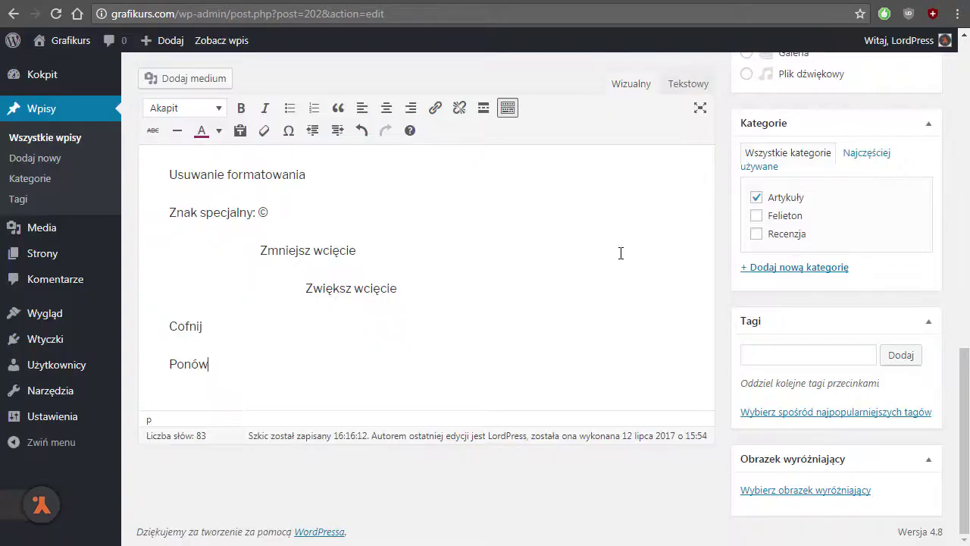
Step: Switch to the text view and examine the post's complete HTML code
click(687, 84)
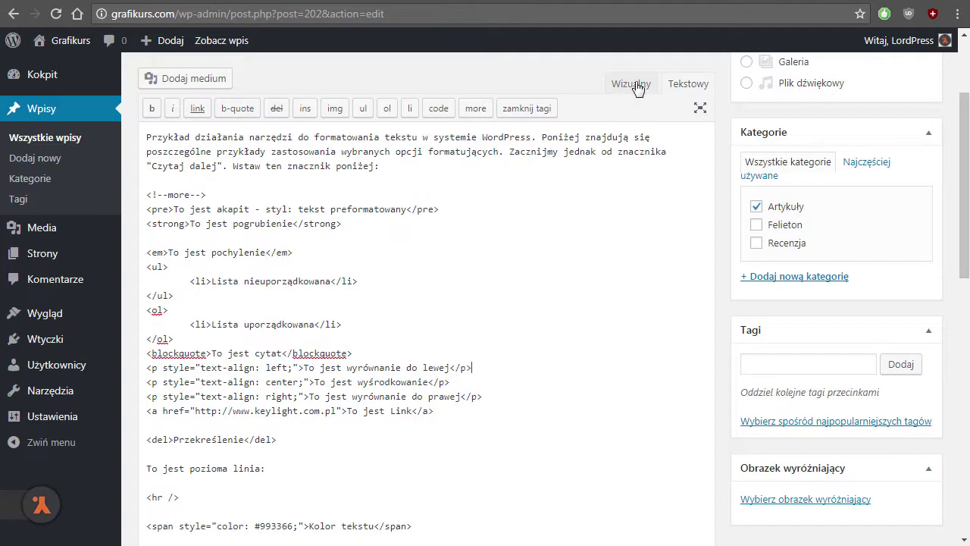
click(520, 367)
click(560, 345)
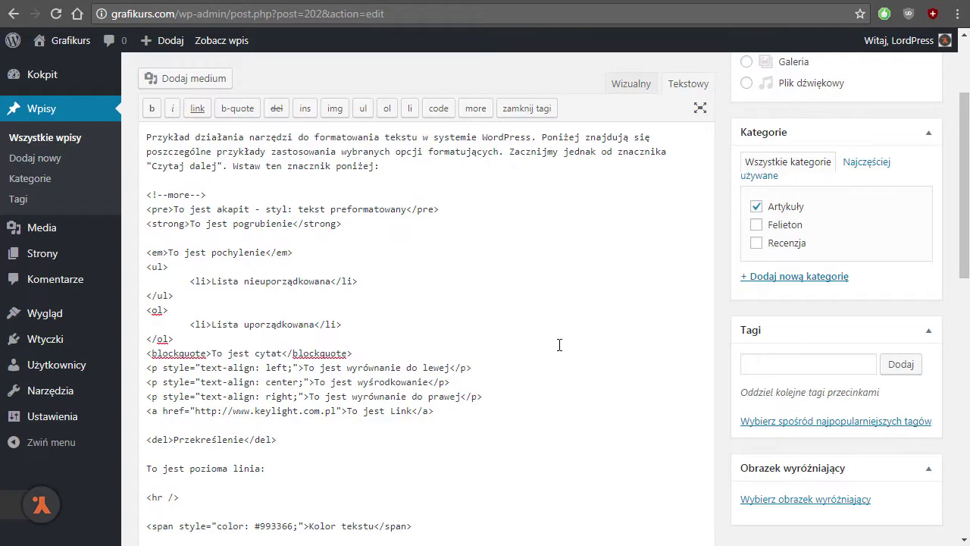